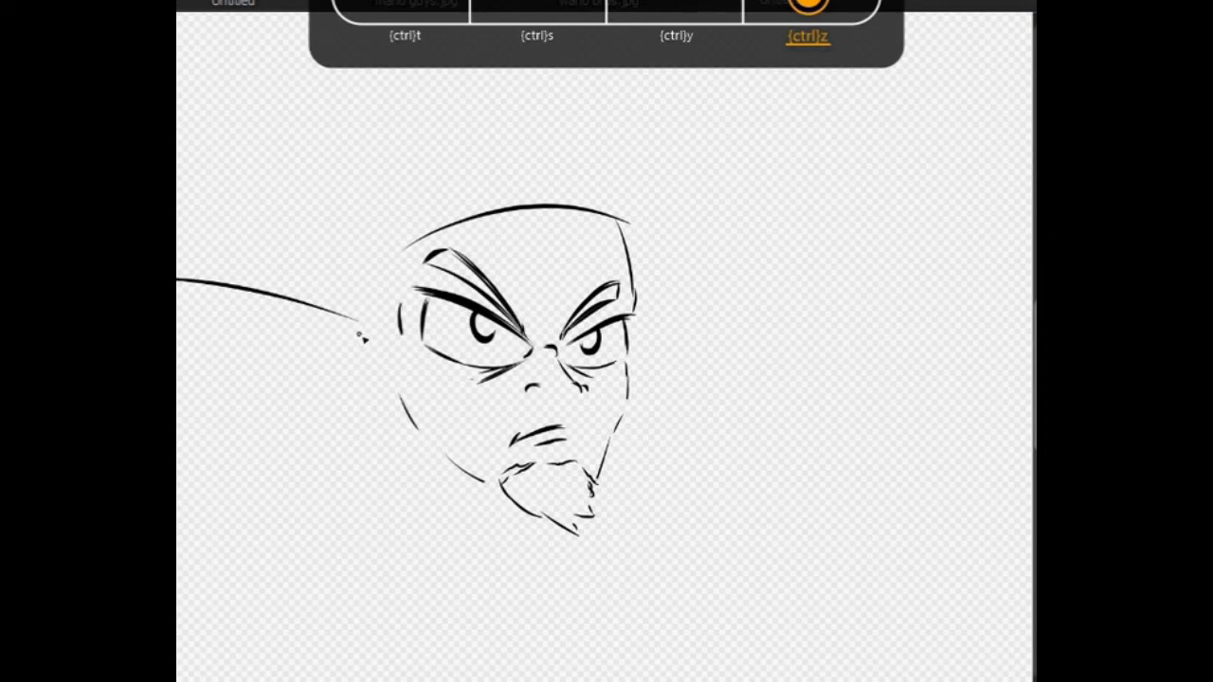
Step: Draw the long pointed ear on the left side of the head, with upper and lower edges and a lobe
key("ctrl+z")
left_click_drag(390, 341, 204, 297)
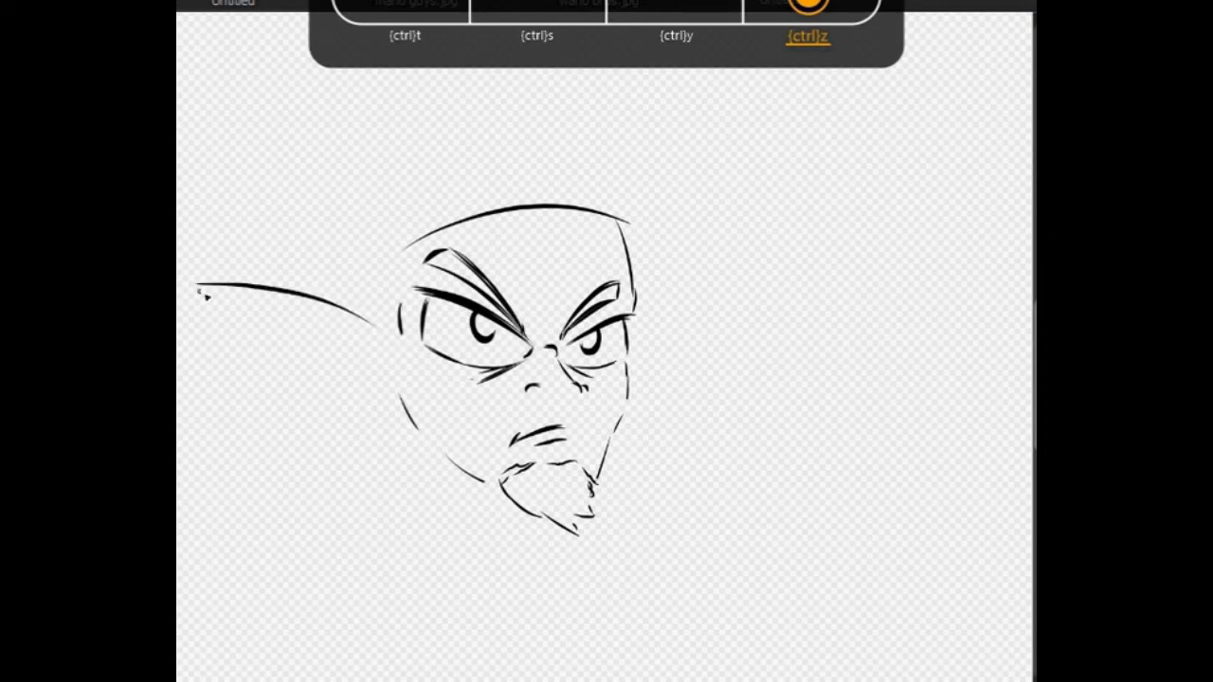
key("ctrl+z")
mouse_move(388, 343)
left_mouse_down()
mouse_move(199, 305)
mouse_move(286, 371)
left_mouse_up()
key("ctrl+z")
mouse_move(190, 309)
left_mouse_down()
mouse_move(411, 396)
mouse_move(390, 407)
mouse_move(399, 391)
left_mouse_up()
key("ctrl+z")
key("ctrl+z")
key("ctrl+z")
key("ctrl+z")
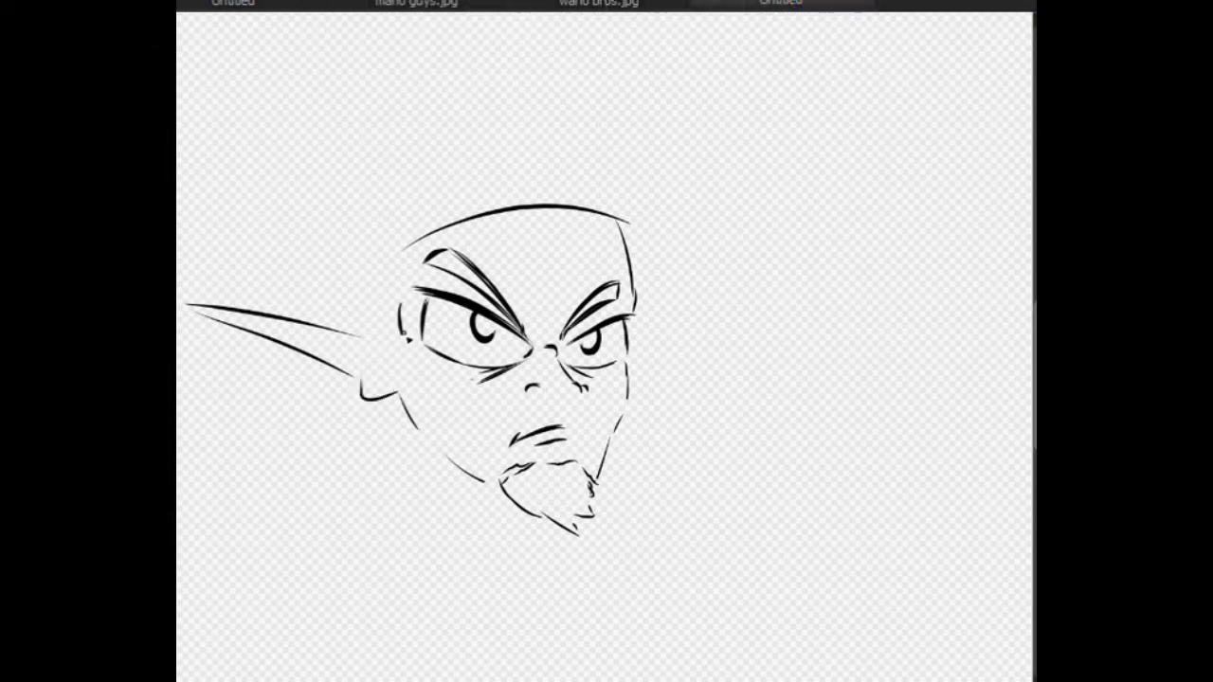
Step: Add the inner fold line to the left ear and extend its upper edge toward the head
key("ctrl+z")
mouse_move(251, 324)
left_mouse_down()
mouse_move(407, 360)
mouse_move(387, 348)
mouse_move(390, 369)
left_mouse_up()
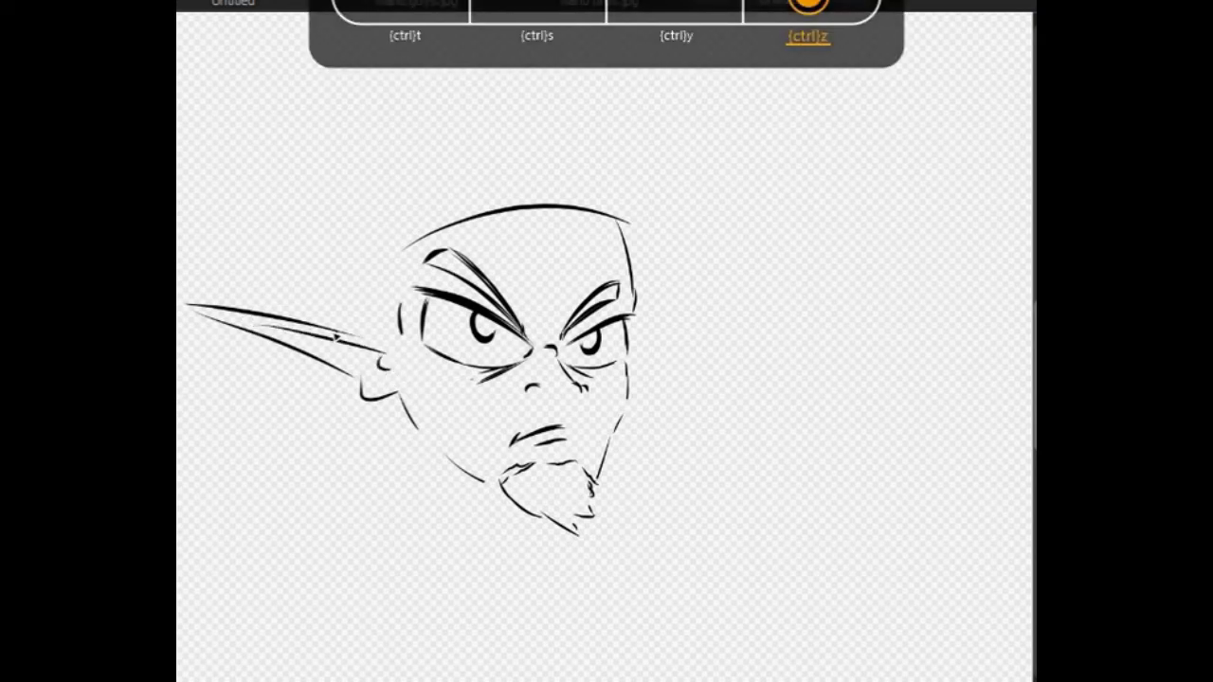
left_click_drag(343, 331, 374, 333)
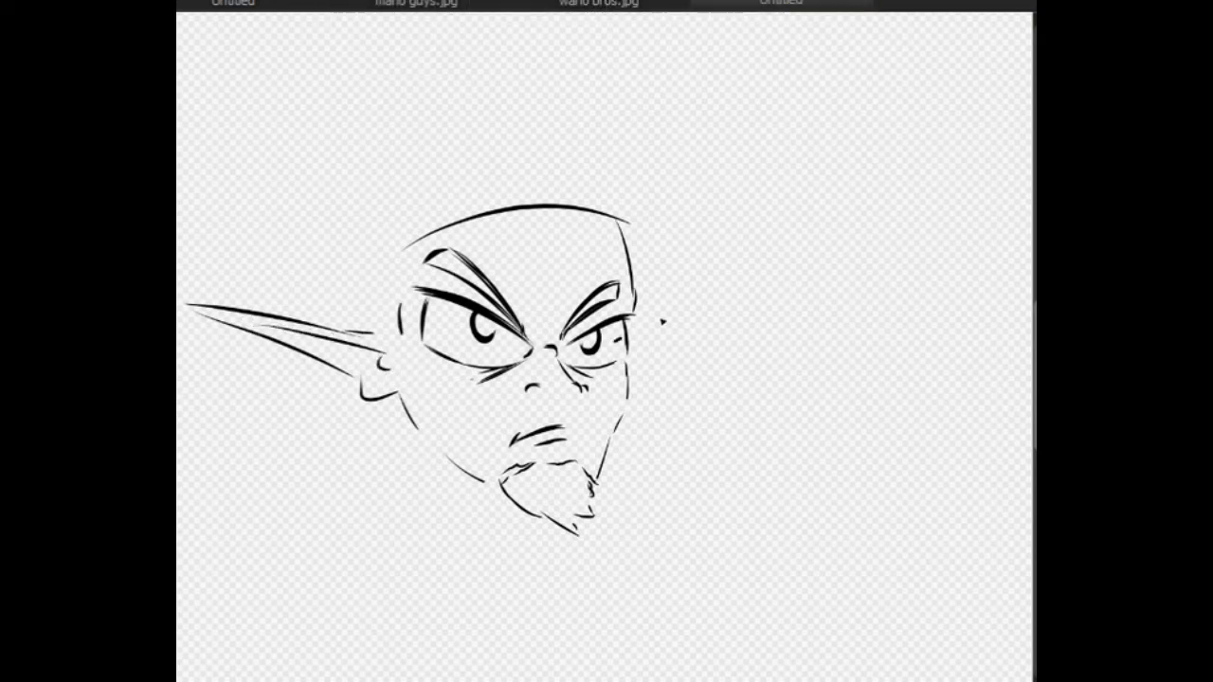
Step: Draw the upper edge of the right pointed ear, rising outward from beside the eye, redrawing it until the curve fits
left_click_drag(629, 331, 705, 294)
key("ctrl+z")
mouse_move(632, 330)
left_mouse_down()
mouse_move(731, 267)
mouse_move(761, 271)
left_mouse_up()
key("ctrl+z")
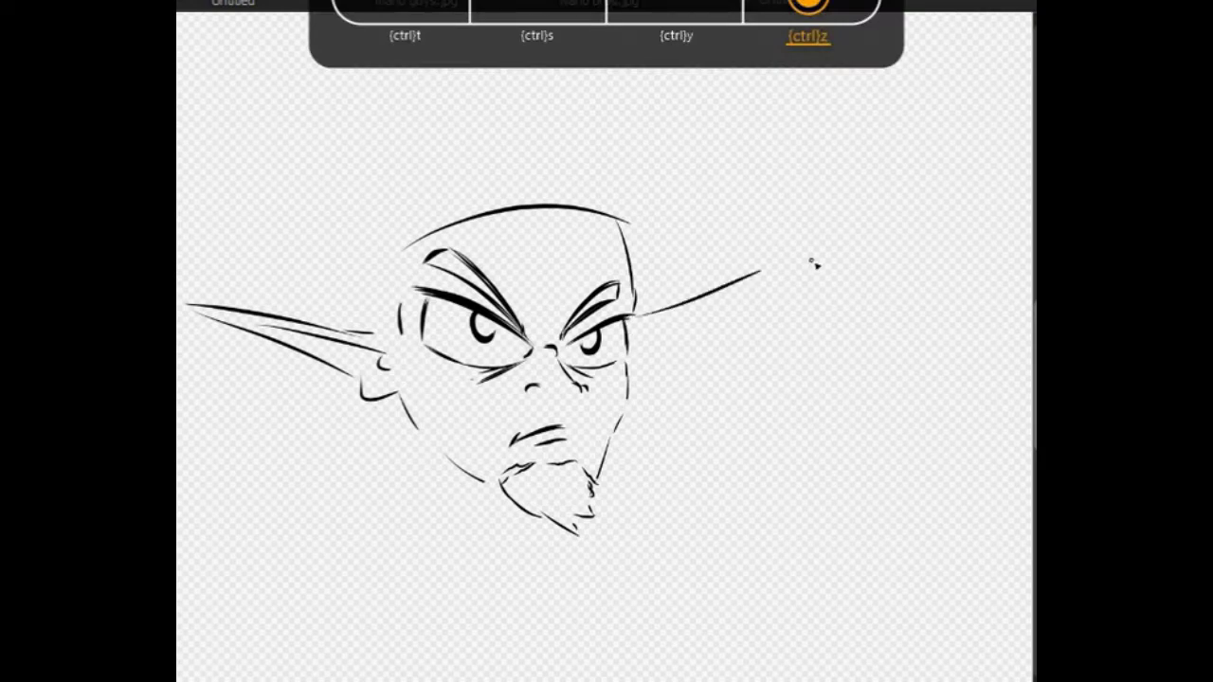
key("ctrl+z")
left_click_drag(633, 317, 772, 268)
key("ctrl+z")
left_click_drag(629, 319, 787, 276)
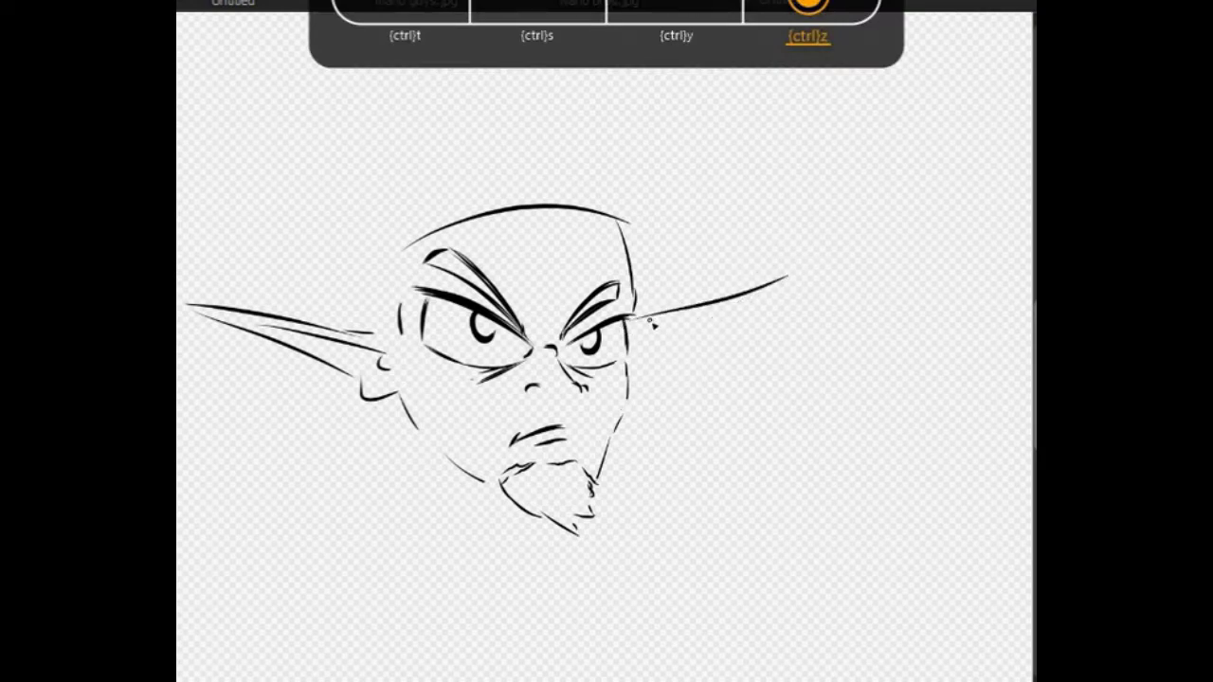
key("ctrl+z")
left_click_drag(633, 314, 746, 268)
key("ctrl+z")
left_click_drag(631, 324, 786, 262)
key("ctrl+z")
left_click_drag(633, 322, 772, 276)
key("ctrl+z")
left_click_drag(633, 319, 799, 265)
key("ctrl+z")
Step: Draw the right ear's lower edge from the tip back toward the cheek, ending in a lobe
mouse_move(631, 322)
left_mouse_down()
mouse_move(817, 272)
mouse_move(680, 352)
left_mouse_up()
key("ctrl+z")
left_click_drag(790, 261, 656, 353)
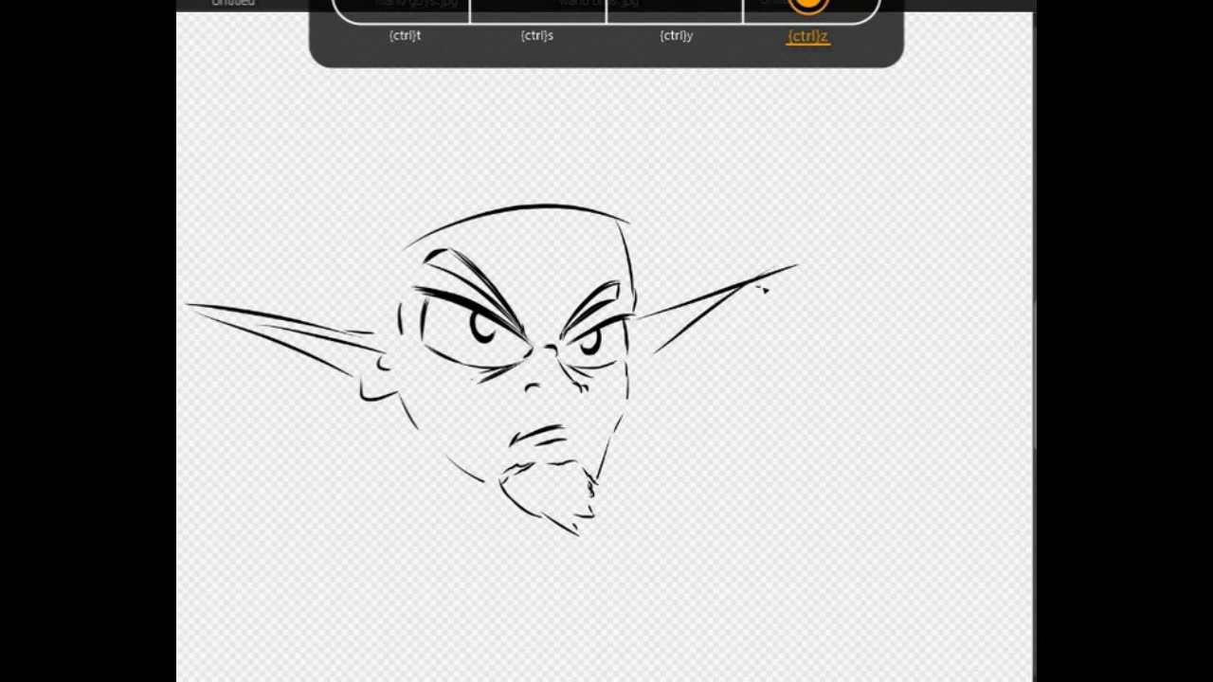
key("ctrl+z")
mouse_move(794, 266)
left_mouse_down()
mouse_move(657, 355)
mouse_move(633, 388)
left_mouse_up()
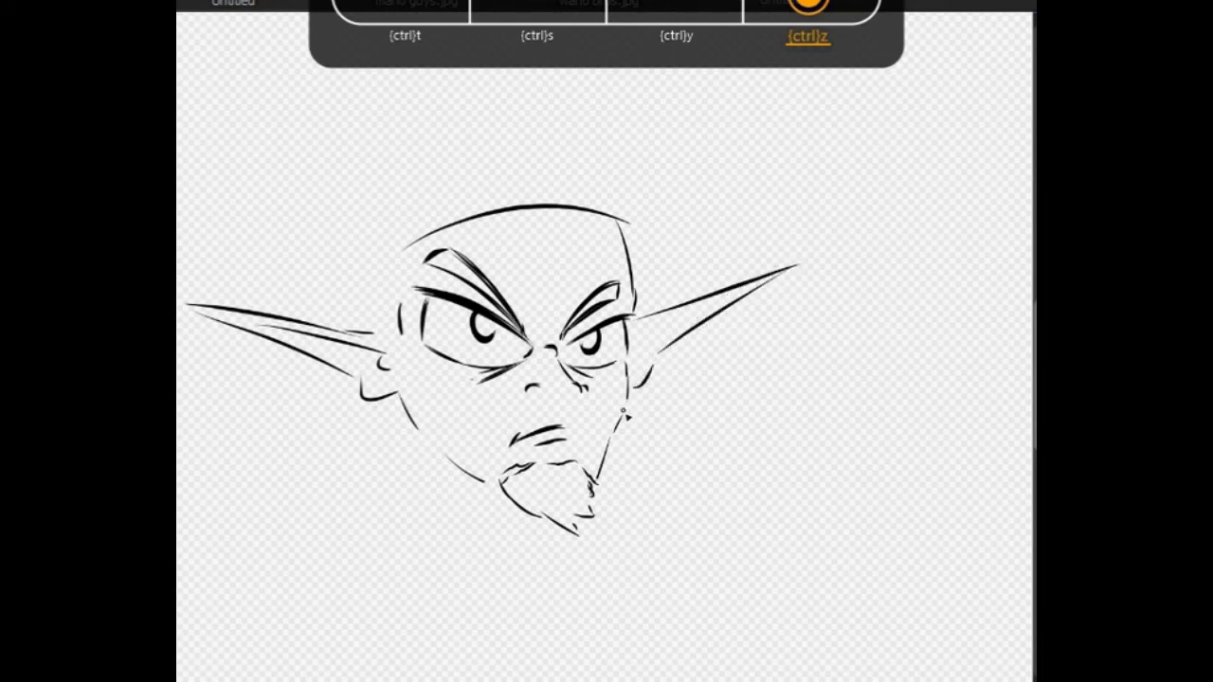
Step: Draw the inner fold and small detail marks in the right ear, and add a short mark inside the left ear
key("ctrl+z")
mouse_move(629, 337)
left_mouse_down()
mouse_move(748, 274)
mouse_move(647, 325)
mouse_move(765, 283)
mouse_move(630, 336)
mouse_move(765, 282)
left_mouse_up()
key("ctrl+z")
key("ctrl+z")
key("ctrl+z")
left_click_drag(630, 338, 761, 289)
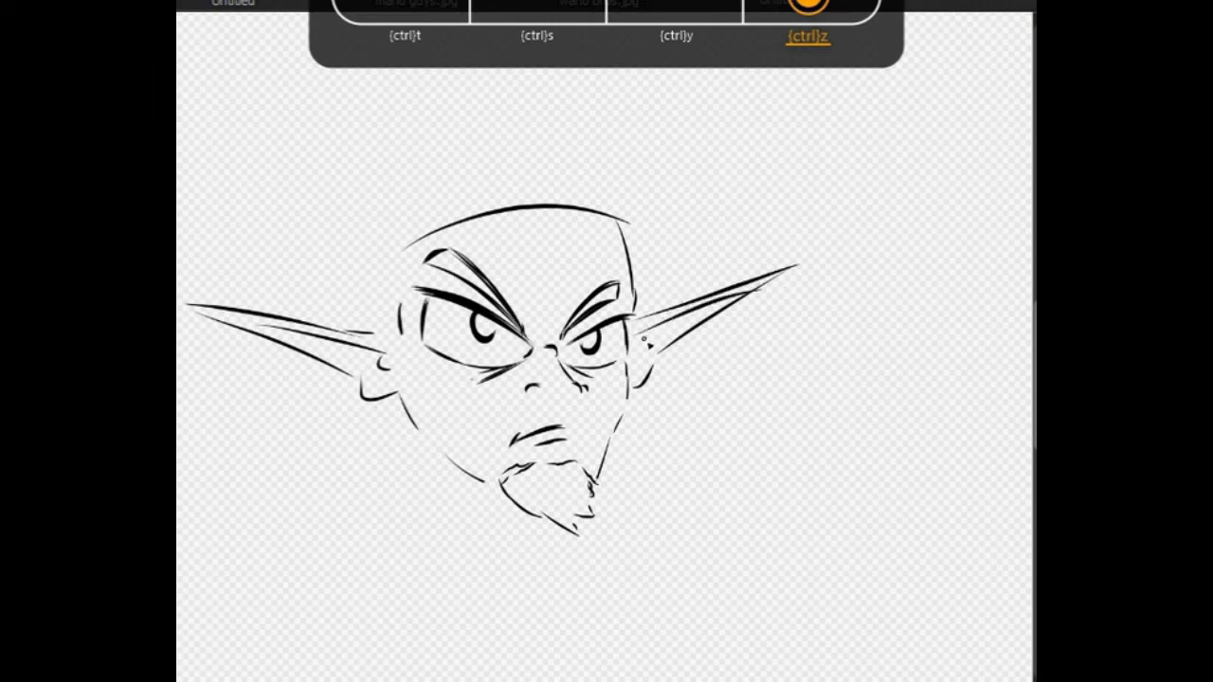
key("ctrl+z")
left_click_drag(636, 335, 759, 290)
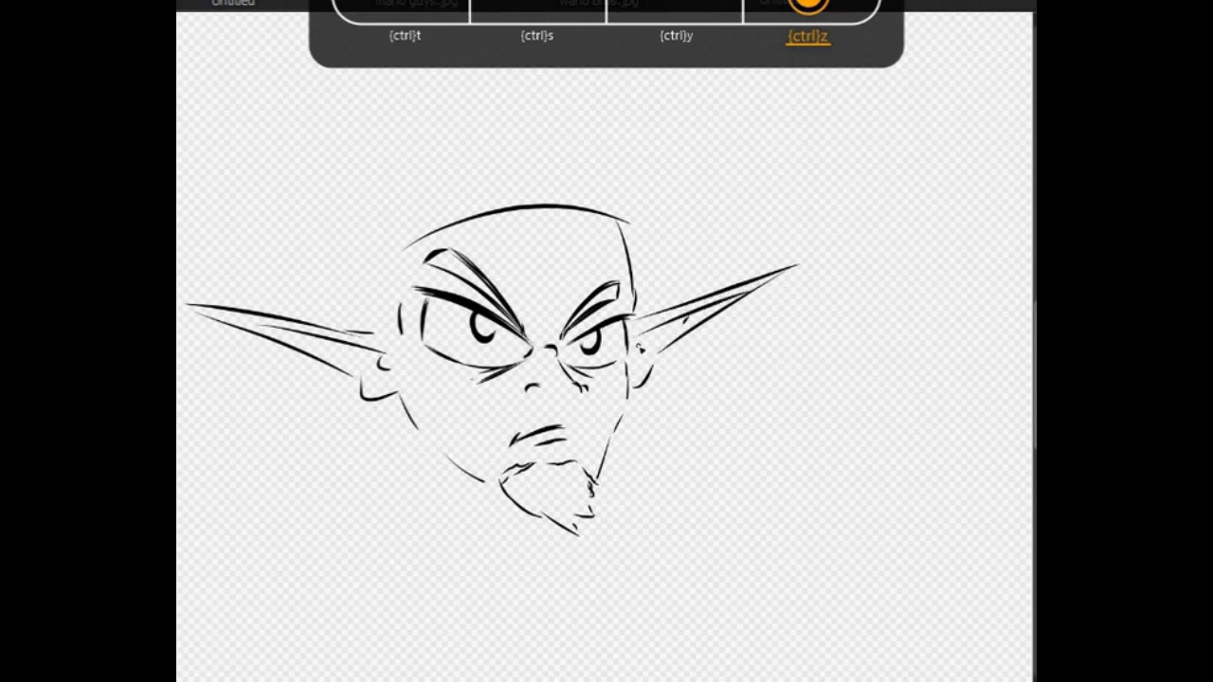
left_click_drag(637, 347, 639, 361)
key("ctrl+z")
left_click_drag(302, 335, 309, 346)
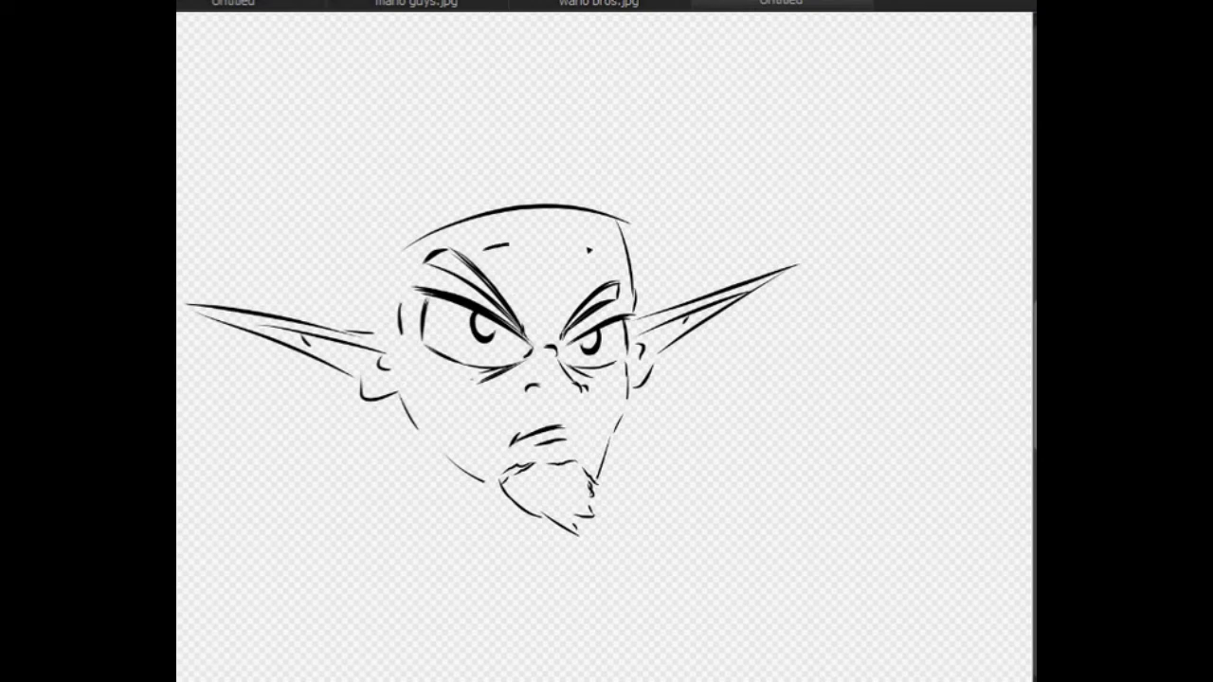
Step: Draw a long and a short wrinkle line across the forehead above the eyebrows
key("ctrl+z")
left_click_drag(485, 254, 588, 246)
left_click_drag(520, 228, 549, 224)
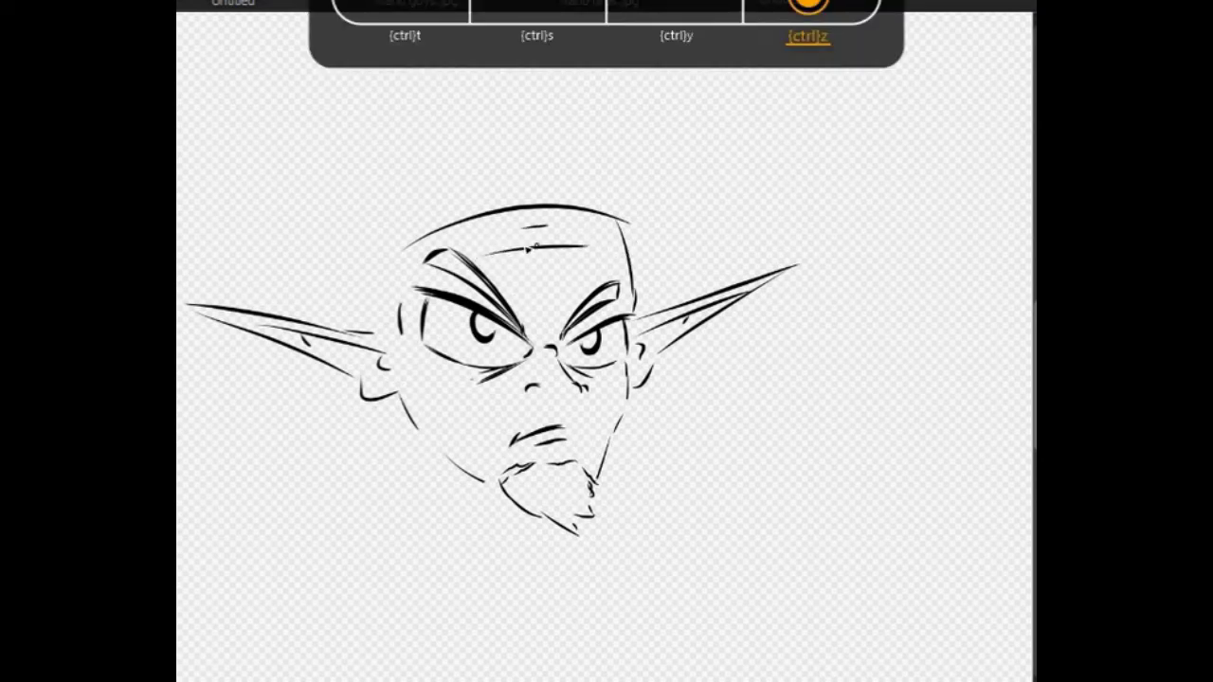
Step: Draw a short frown line between the eyebrows, undoing the strokes that do not fit
mouse_move(549, 332)
left_mouse_down()
mouse_move(546, 303)
mouse_move(547, 330)
mouse_move(560, 335)
left_mouse_up()
key("ctrl+z")
key("ctrl+z")
key("ctrl+z")
key("ctrl+z")
key("ctrl+z")
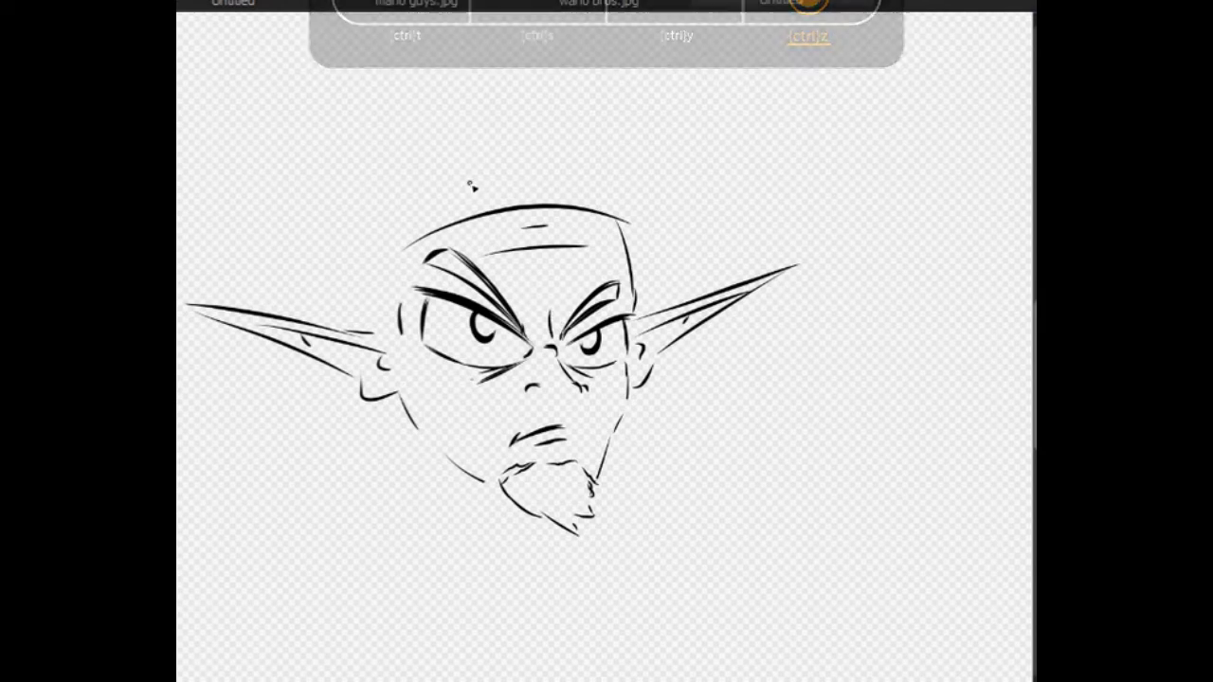
Step: Draw the headband's right edge and a short cylindrical goggle lens above the forehead
left_click_drag(636, 260, 648, 183)
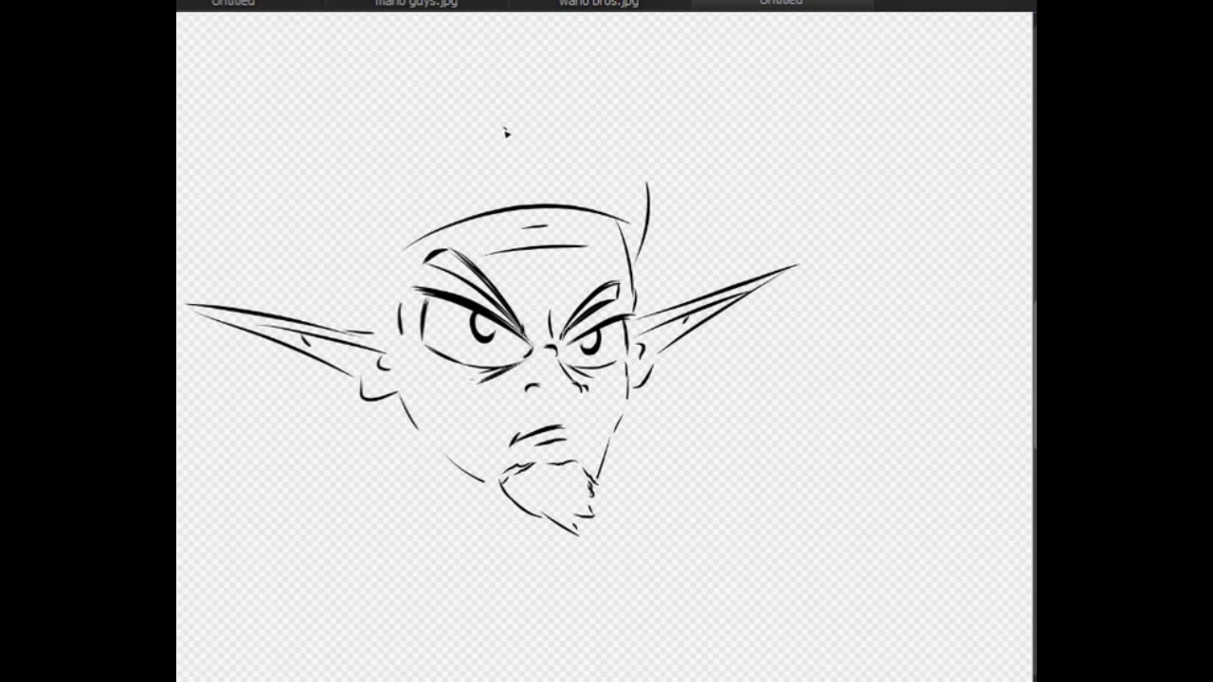
mouse_move(620, 150)
left_mouse_down()
mouse_move(538, 128)
mouse_move(611, 148)
left_mouse_up()
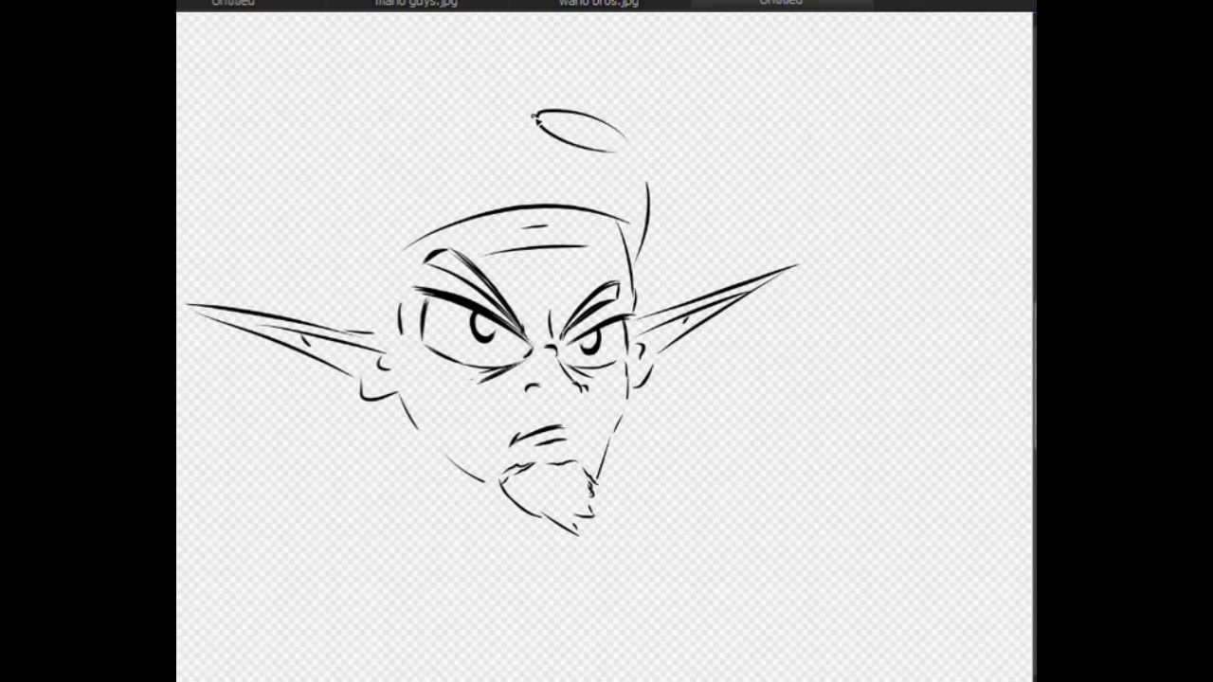
mouse_move(533, 120)
left_mouse_down()
mouse_move(531, 153)
mouse_move(613, 174)
left_mouse_up()
key("ctrl+z")
Step: Draw a small stepped knob on the left part of the headband
left_click_drag(472, 185, 409, 213)
mouse_move(454, 182)
left_mouse_down()
mouse_move(411, 198)
mouse_move(445, 177)
mouse_move(417, 195)
mouse_move(423, 165)
mouse_move(409, 196)
mouse_move(450, 178)
mouse_move(403, 210)
left_mouse_up()
key("ctrl+z")
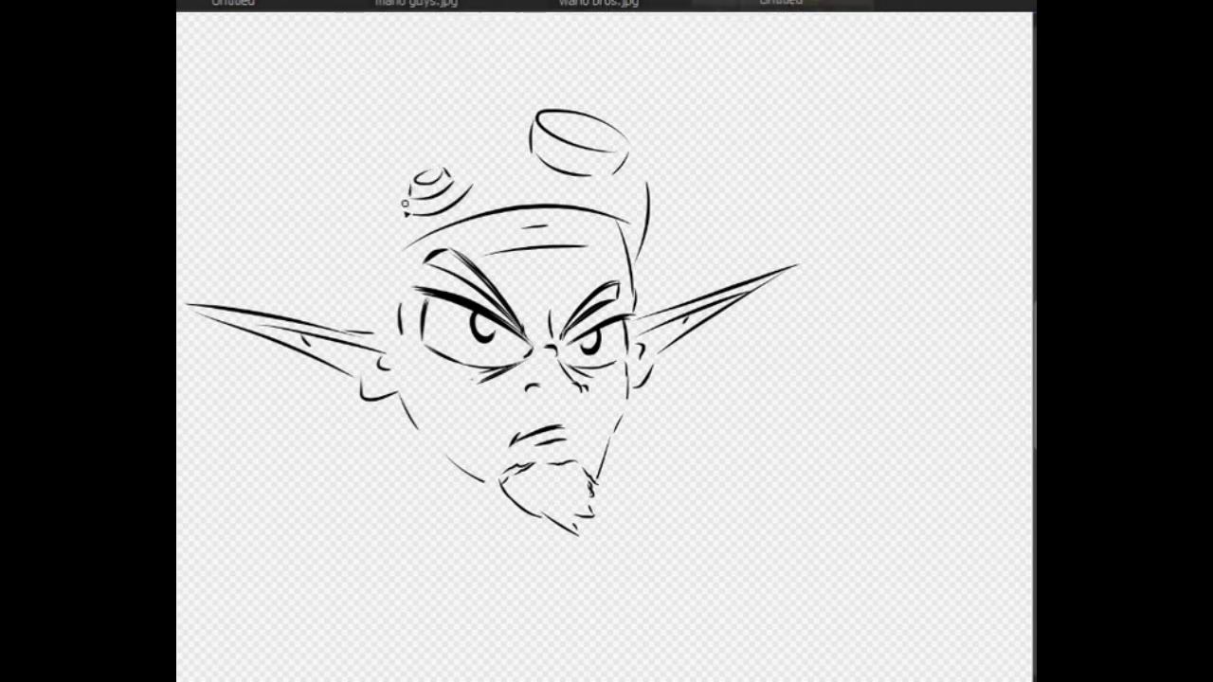
left_click_drag(456, 182, 471, 186)
Step: Lasso the stepped knob, shift it slightly left, rotate it a little counterclockwise, apply the transform and clear the selection
mouse_move(417, 138)
left_mouse_down()
mouse_move(407, 245)
mouse_move(464, 223)
mouse_move(488, 147)
mouse_move(372, 154)
left_mouse_up()
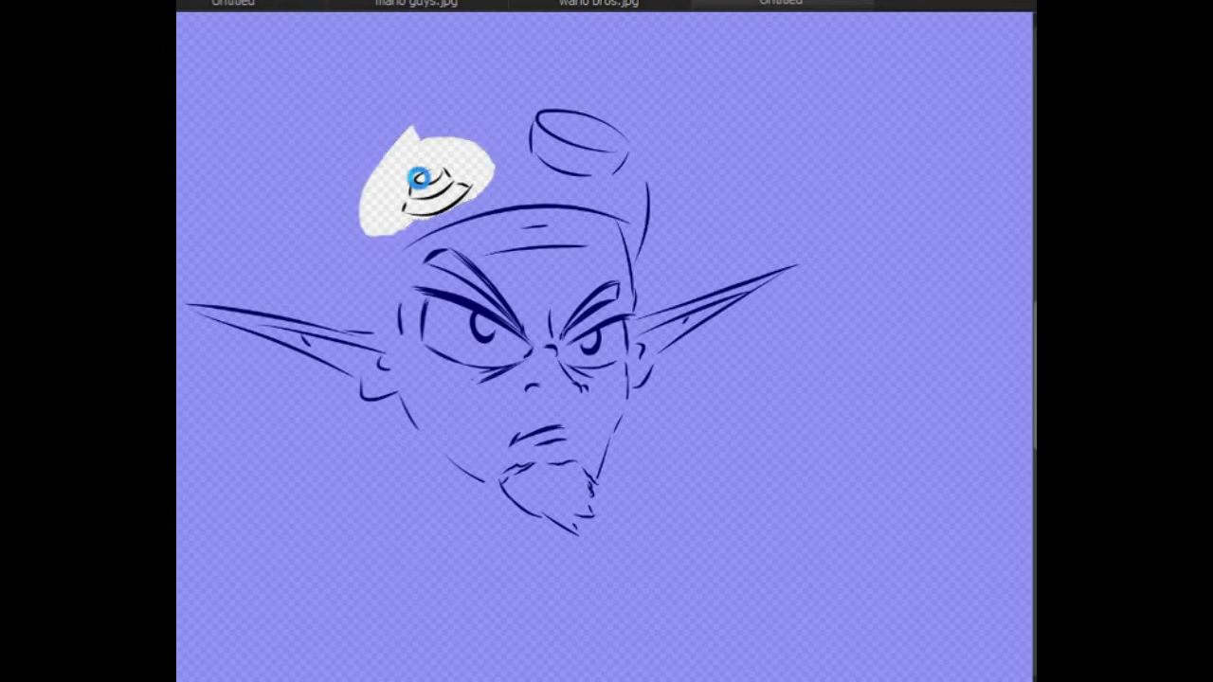
key("ctrl+t")
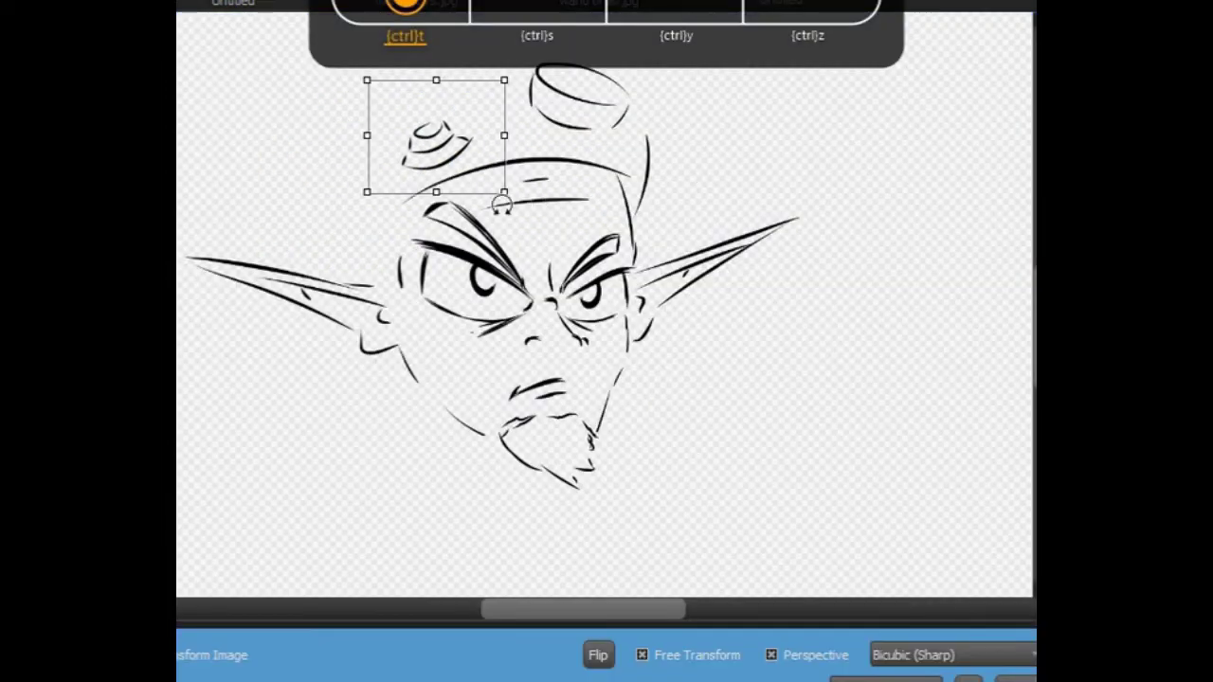
left_click_drag(434, 159, 409, 142)
left_click_drag(321, 169, 317, 201)
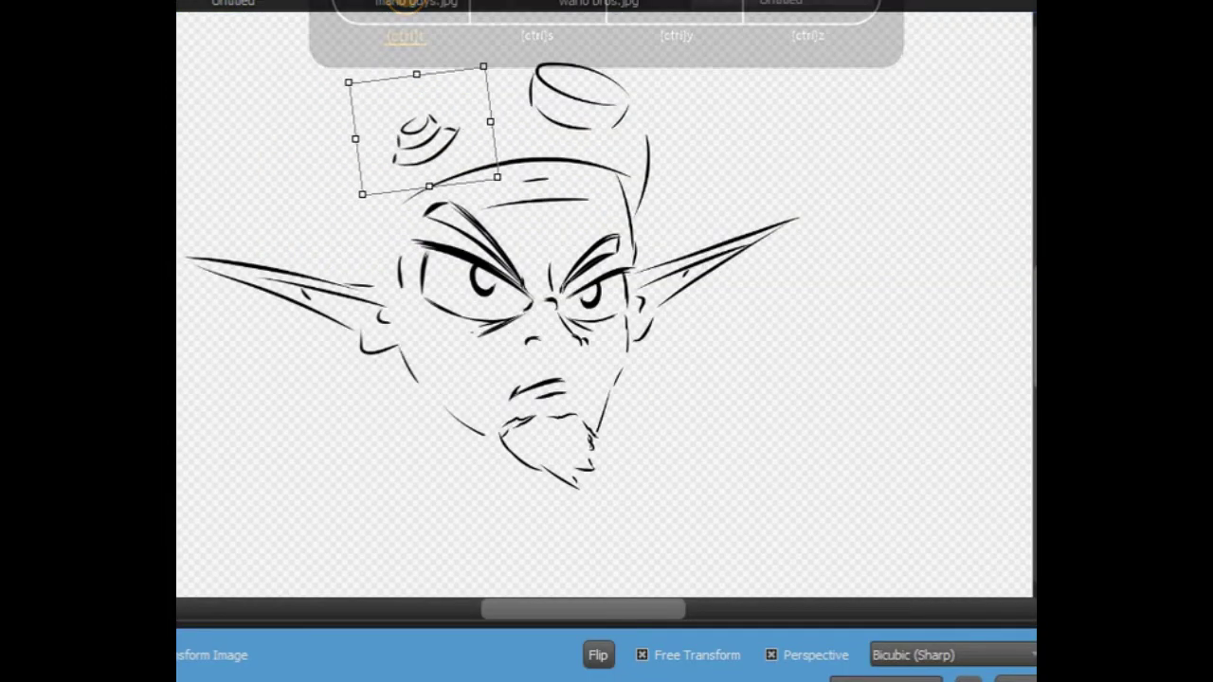
left_click(967, 678)
left_click(186, 368)
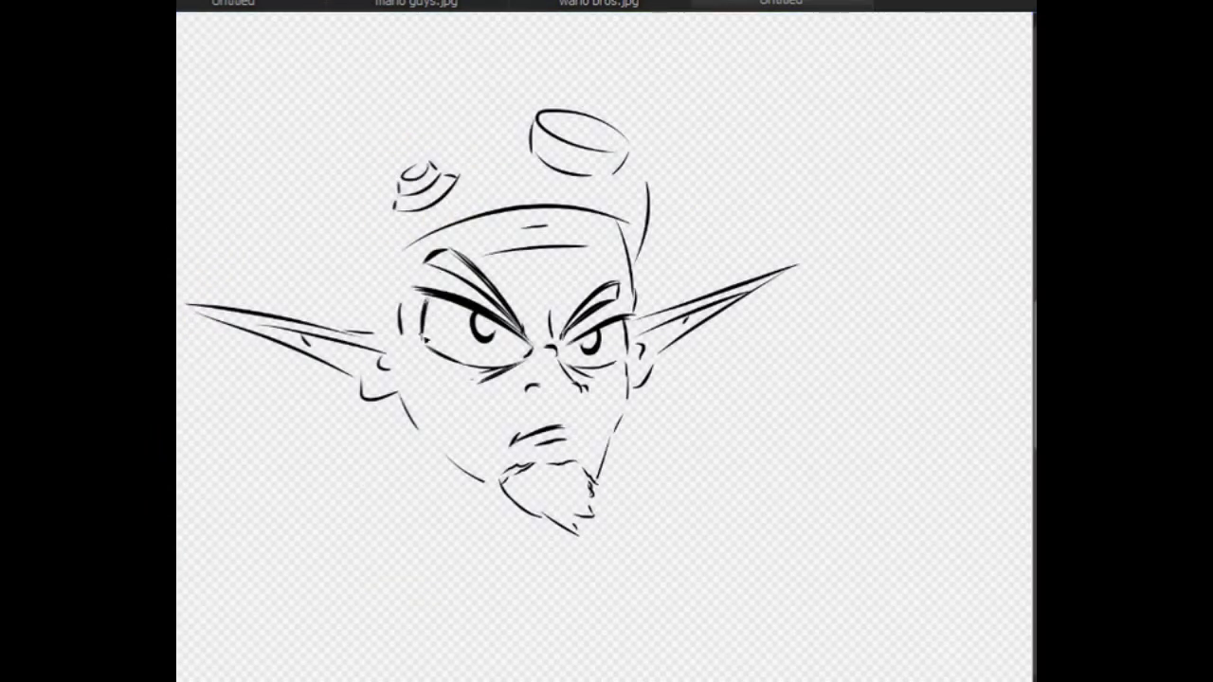
Step: Draw a small round stud at the headband's left end and try a strap line running down from it
mouse_move(390, 260)
left_mouse_down()
mouse_move(386, 277)
mouse_move(360, 243)
mouse_move(384, 272)
mouse_move(390, 328)
left_mouse_up()
key("ctrl+z")
key("ctrl+z")
key("ctrl+z")
key("ctrl+z")
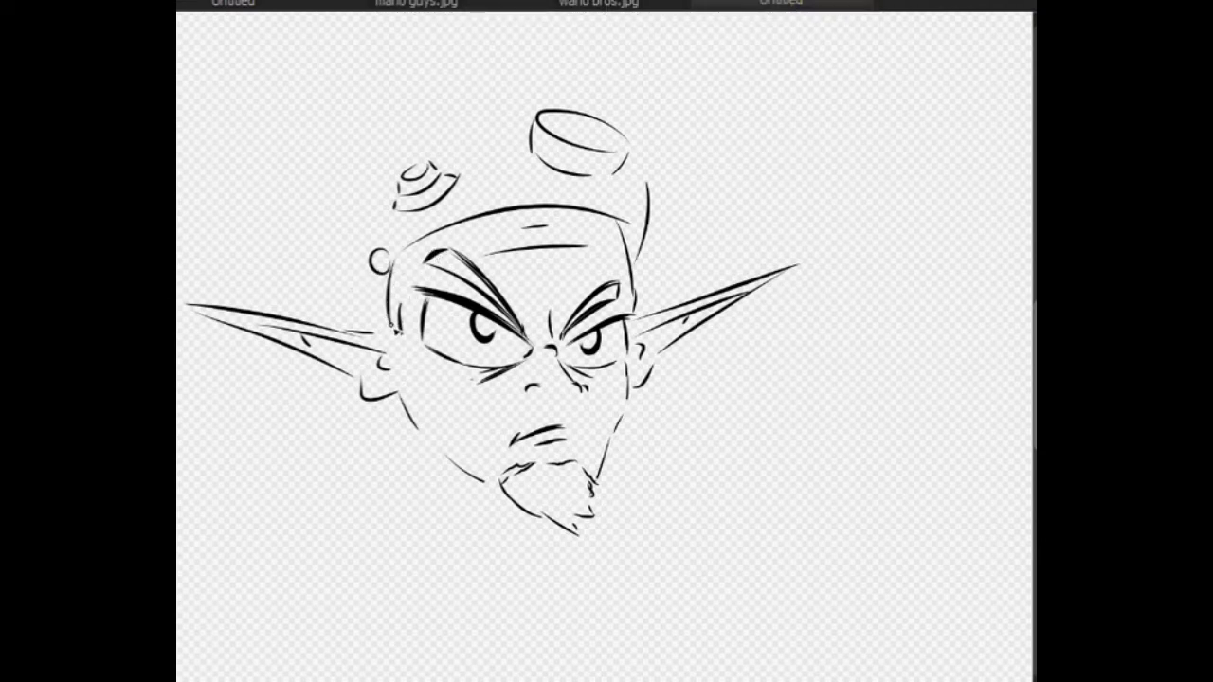
key("ctrl+z")
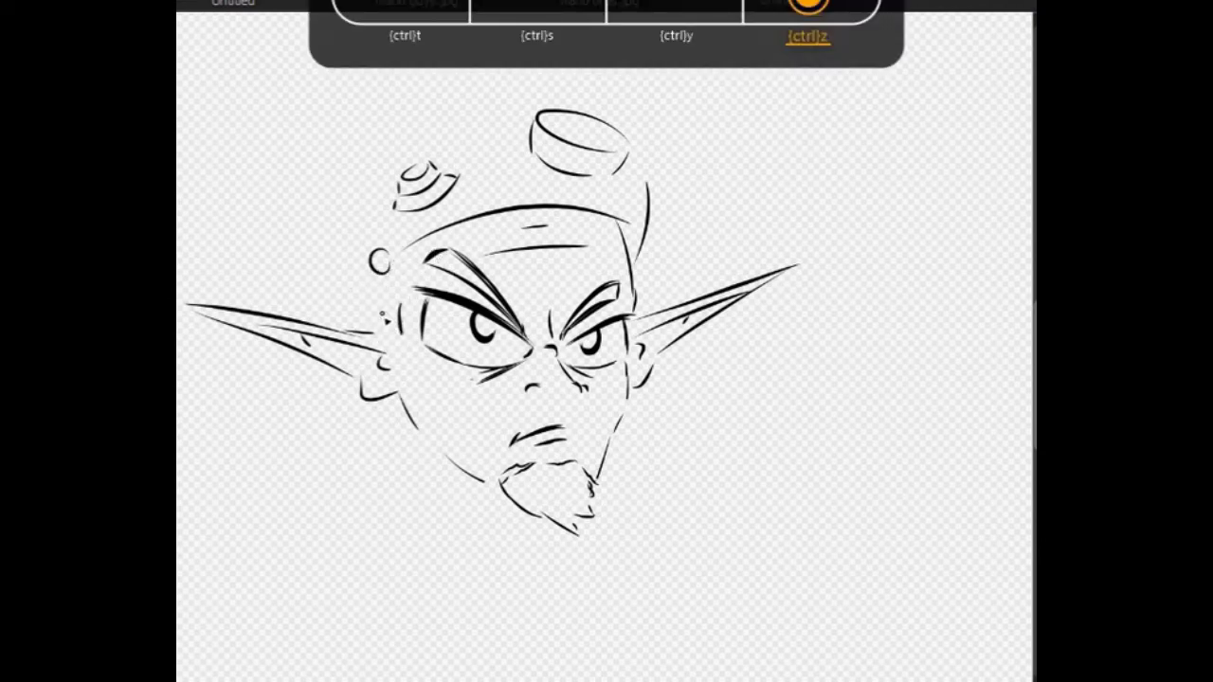
Step: Draw a curved line down the left temple from the headband to the front of the ear
left_click_drag(389, 272, 377, 347)
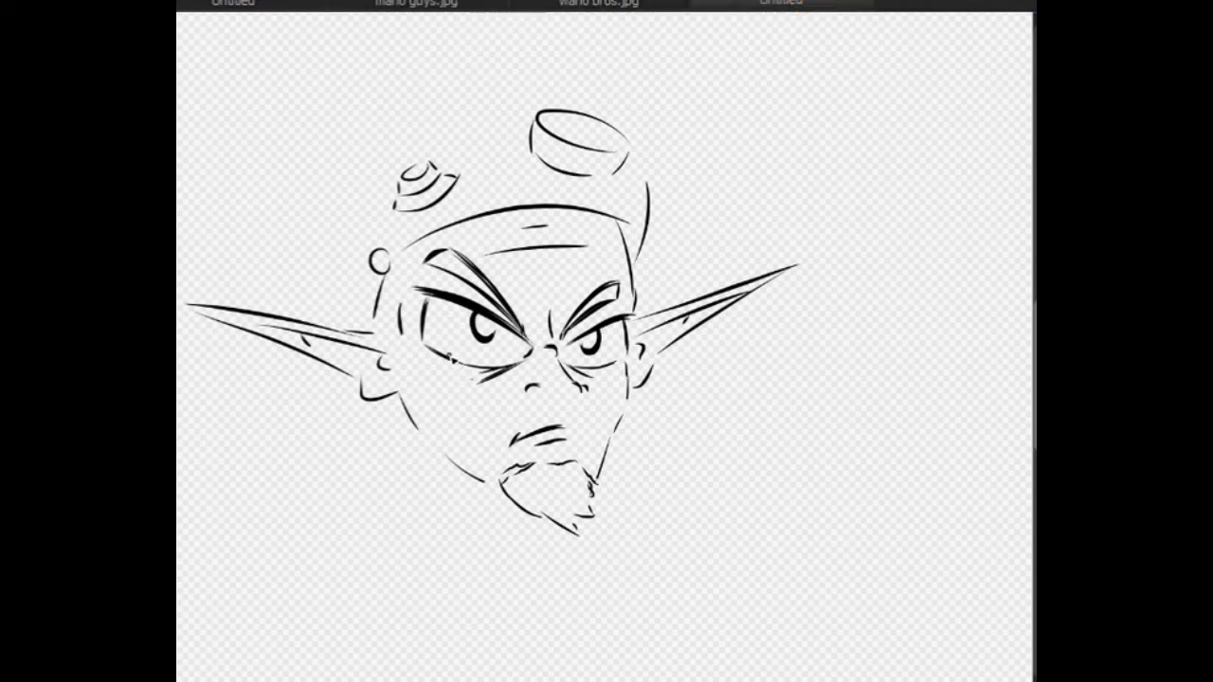
key("ctrl+z")
left_click_drag(409, 260, 431, 380)
key("ctrl+z")
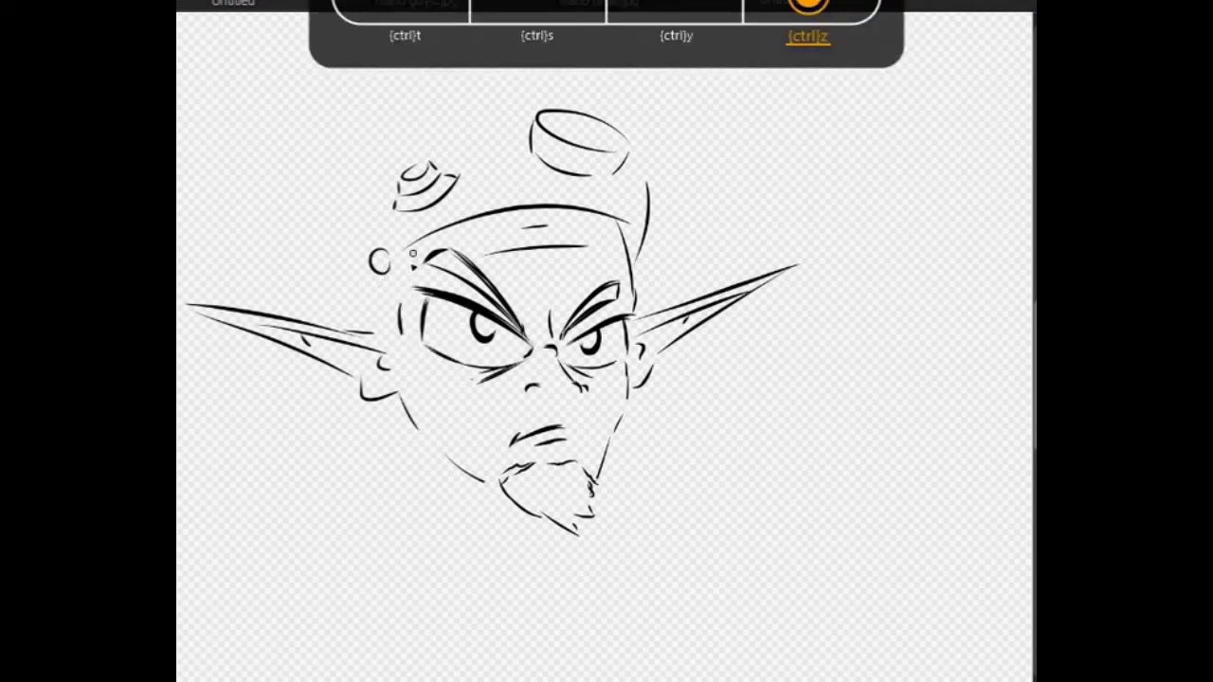
mouse_move(411, 260)
left_mouse_down()
mouse_move(406, 325)
mouse_move(402, 309)
mouse_move(416, 376)
mouse_move(391, 356)
left_mouse_up()
key("ctrl+z")
key("ctrl+z")
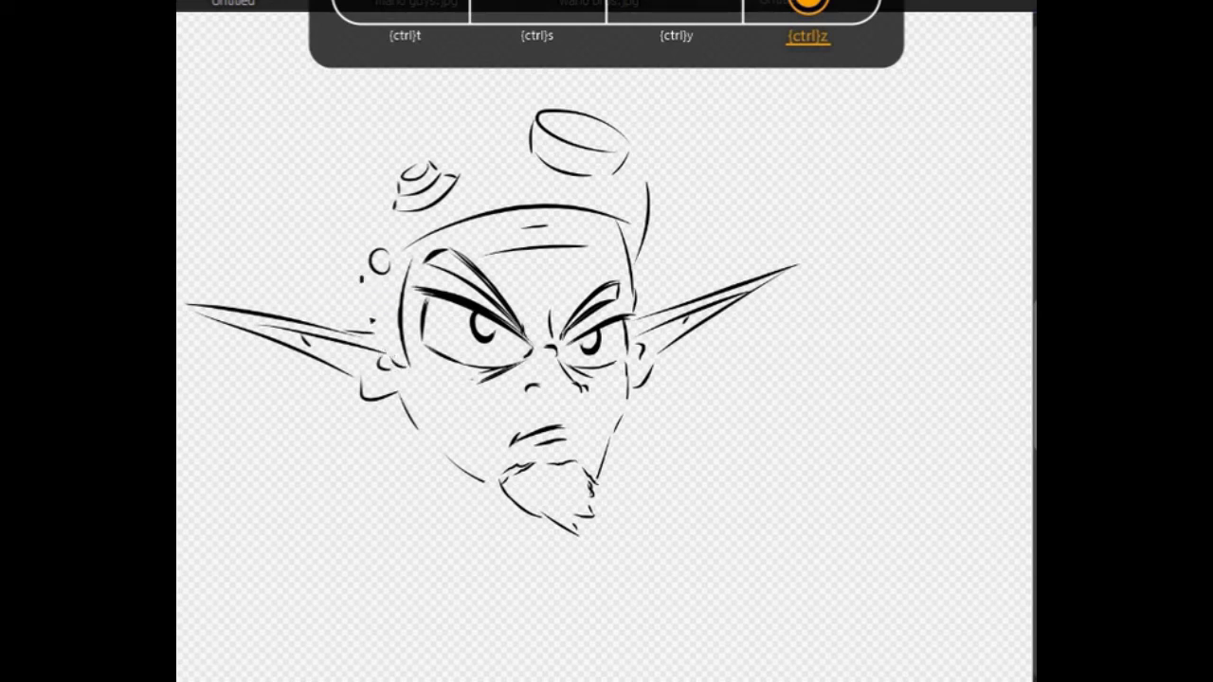
Step: Draw the strap edges running from the round stud down to the base of the left ear
left_click_drag(359, 274, 379, 353)
key("ctrl+z")
left_click_drag(364, 304, 407, 250)
key("ctrl+z")
left_click_drag(368, 328, 344, 268)
Step: Draw the headband's upper outline from the left side, past the stepped knob, to the goggle lens
left_click_drag(393, 191, 388, 194)
mouse_move(378, 201)
left_mouse_down()
mouse_move(345, 273)
mouse_move(330, 272)
left_mouse_up()
key("ctrl+z")
key("ctrl+z")
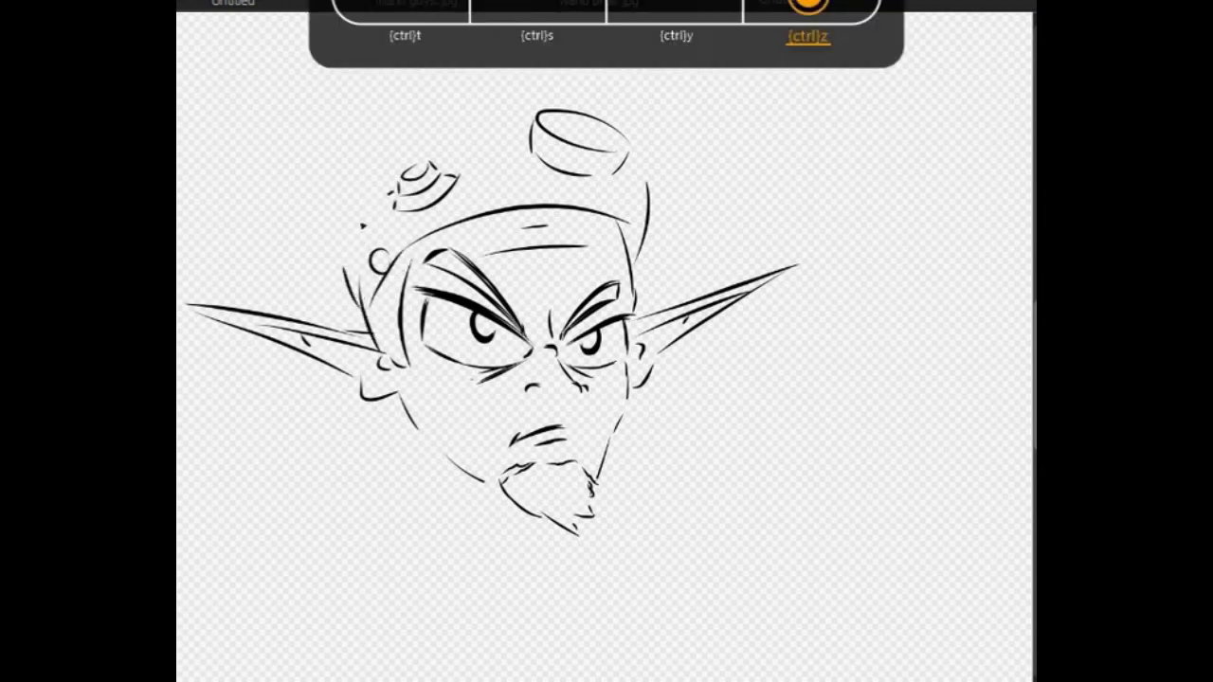
key("ctrl+z")
mouse_move(387, 195)
left_mouse_down()
mouse_move(338, 267)
mouse_move(349, 255)
left_mouse_up()
left_click_drag(440, 167, 526, 145)
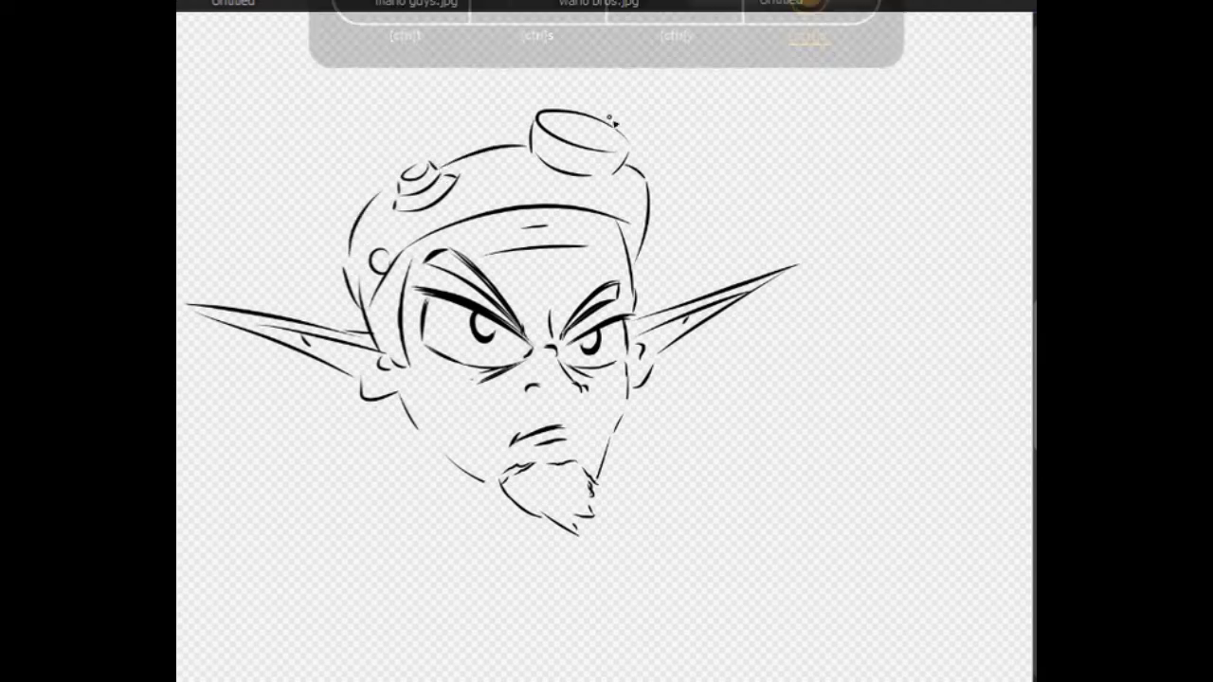
Step: Outline the hair around the top and left side of the head with jagged tufts
left_click_drag(566, 63, 651, 160)
left_click_drag(363, 85, 581, 73)
left_click_drag(363, 108, 276, 198)
left_click_drag(284, 209, 267, 287)
left_click_drag(397, 115, 513, 89)
key("ctrl+z")
Step: Draw both sides of the neck and the throat marks below the beard
left_click_drag(399, 420, 413, 522)
left_click_drag(434, 475, 508, 557)
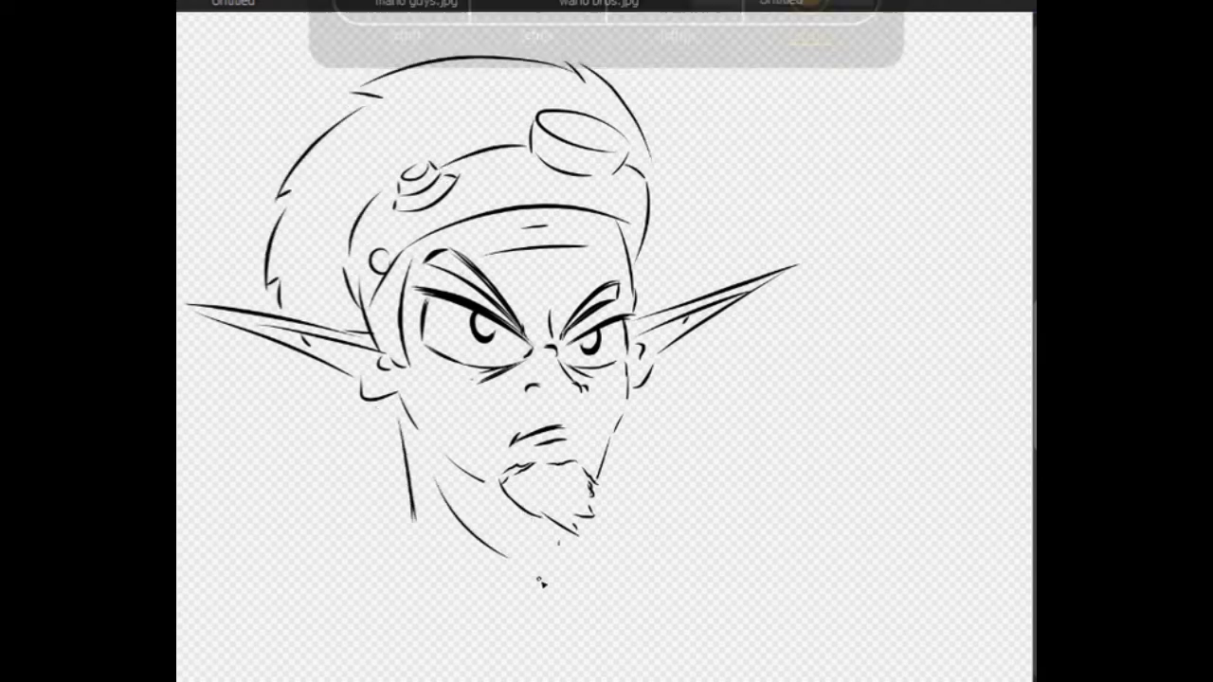
key("ctrl+z")
left_click_drag(426, 498, 498, 579)
scroll(531, 568, "down", 1)
left_click_drag(551, 445, 559, 500)
left_click_drag(524, 528, 553, 535)
Step: Draw both shoulder lines, then lasso the left neck and shoulder lines, nudge them inward and deselect
left_click_drag(414, 438, 399, 474)
left_click_drag(402, 477, 322, 521)
key("ctrl+z")
left_click_drag(633, 496, 690, 553)
left_click_drag(407, 334, 363, 334)
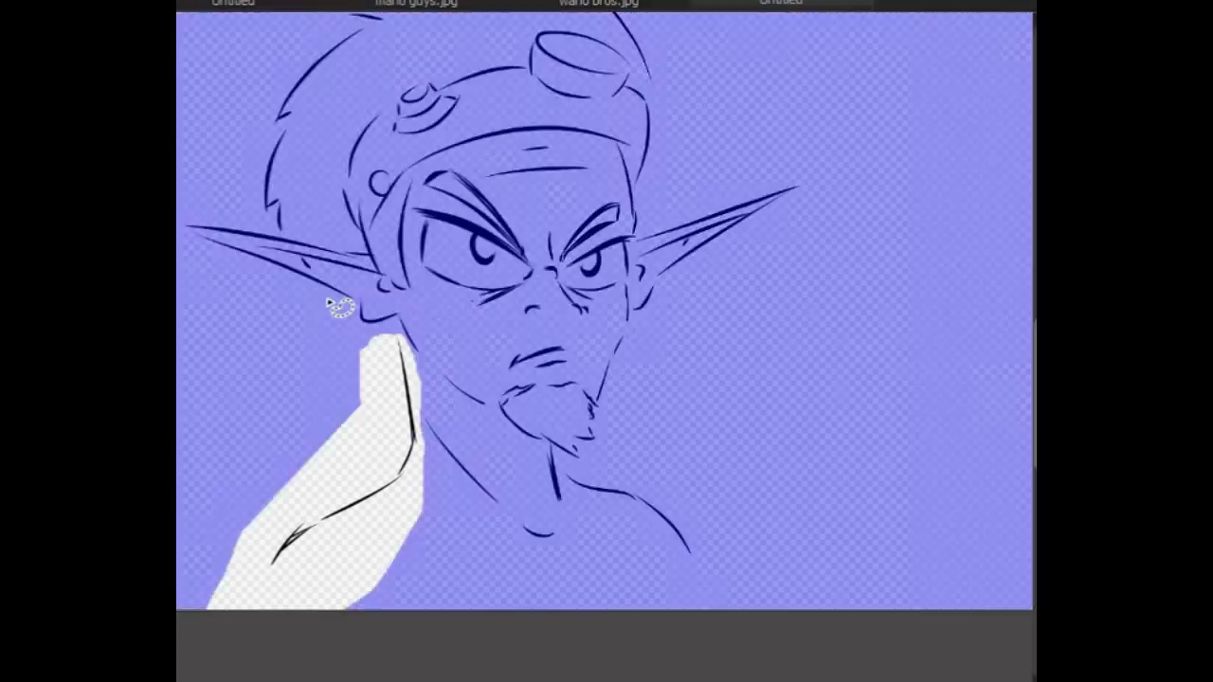
key("ctrl+d")
Step: Try to draw a scarf with folds wrapping around the neck above the shoulders
left_click_drag(379, 417, 565, 534)
key("ctrl+z")
left_click_drag(460, 512, 441, 516)
left_click_drag(411, 424, 391, 465)
left_click_drag(426, 428, 543, 461)
key("ctrl+z")
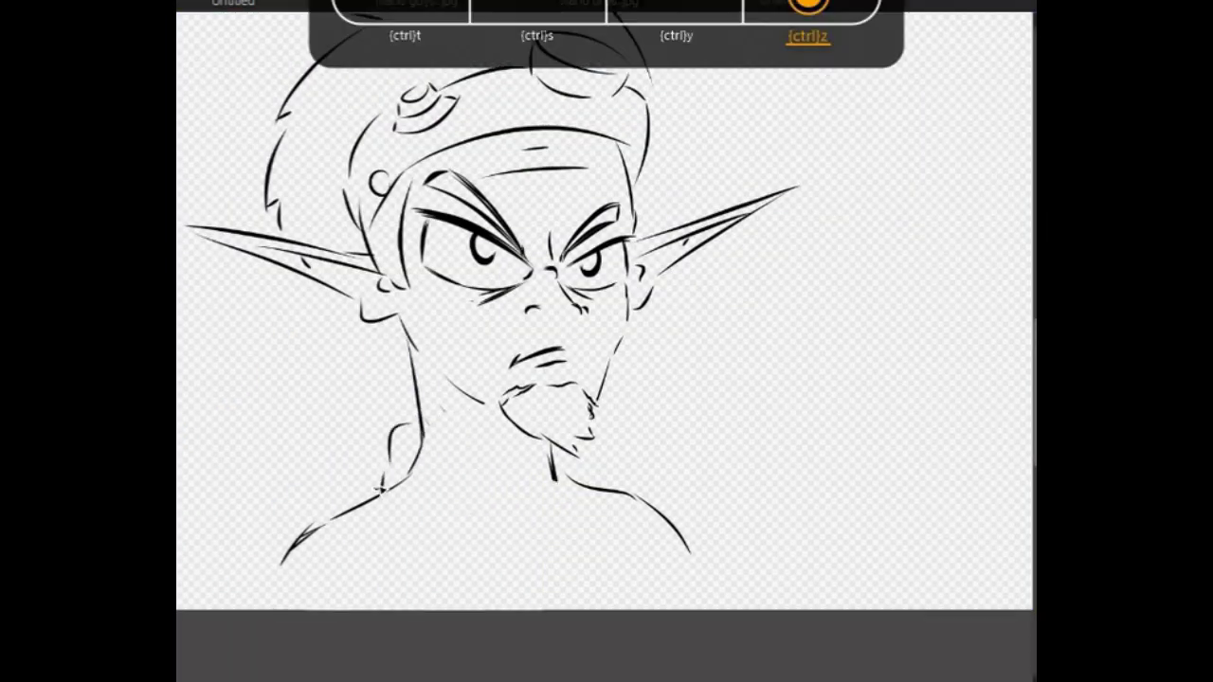
left_click_drag(379, 487, 526, 563)
left_click_drag(416, 509, 554, 542)
left_click_drag(422, 436, 596, 478)
key("ctrl+z")
key("ctrl+z")
key("ctrl+z")
key("ctrl+z")
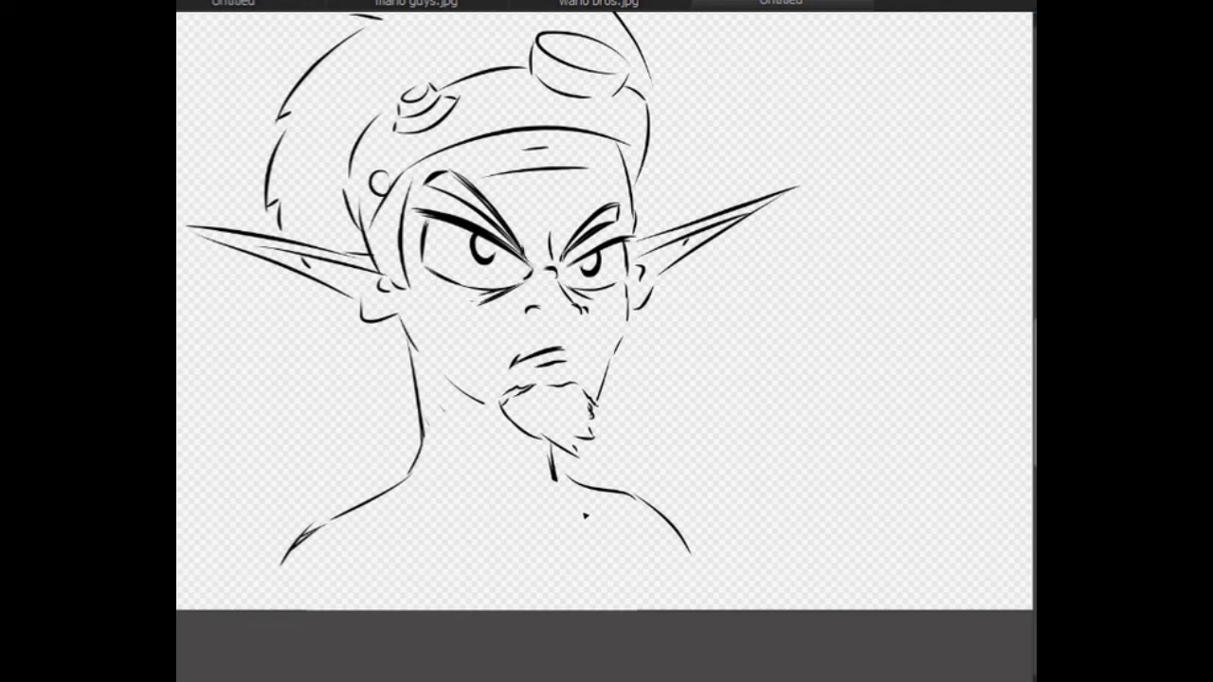
Step: Draw the scarf's bunched folds beside the left of the neck and its upper edge beneath the chin
key("ctrl+z")
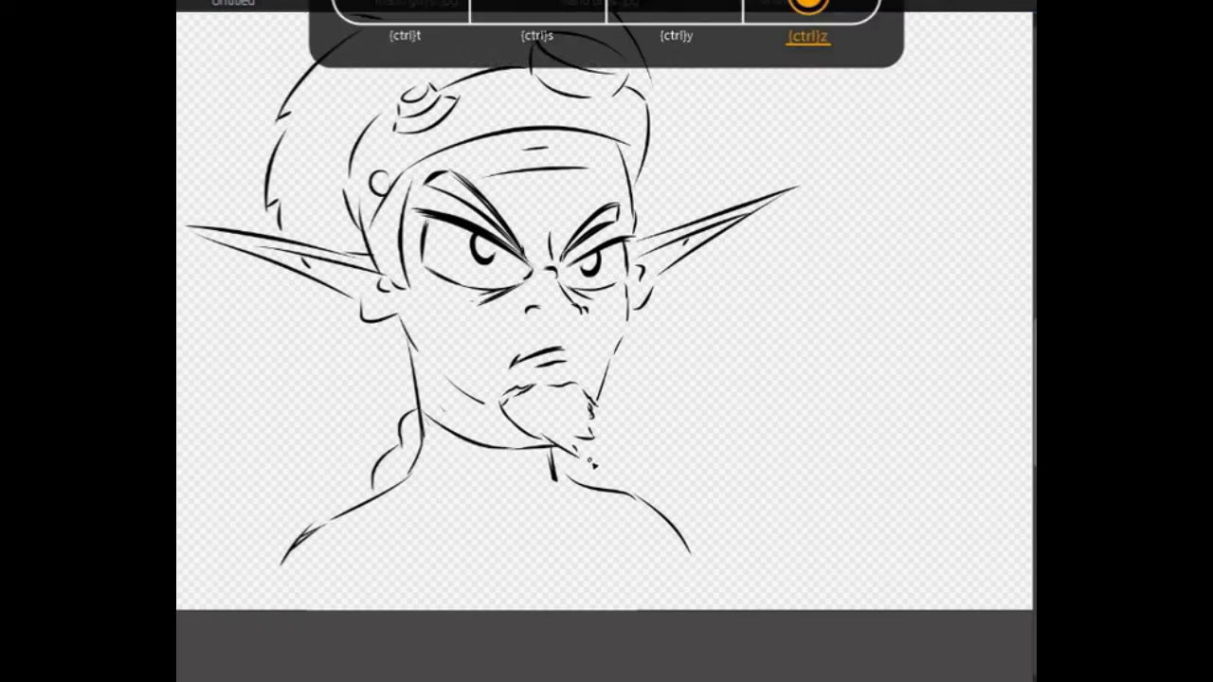
key("ctrl+z")
left_click_drag(331, 519, 386, 486)
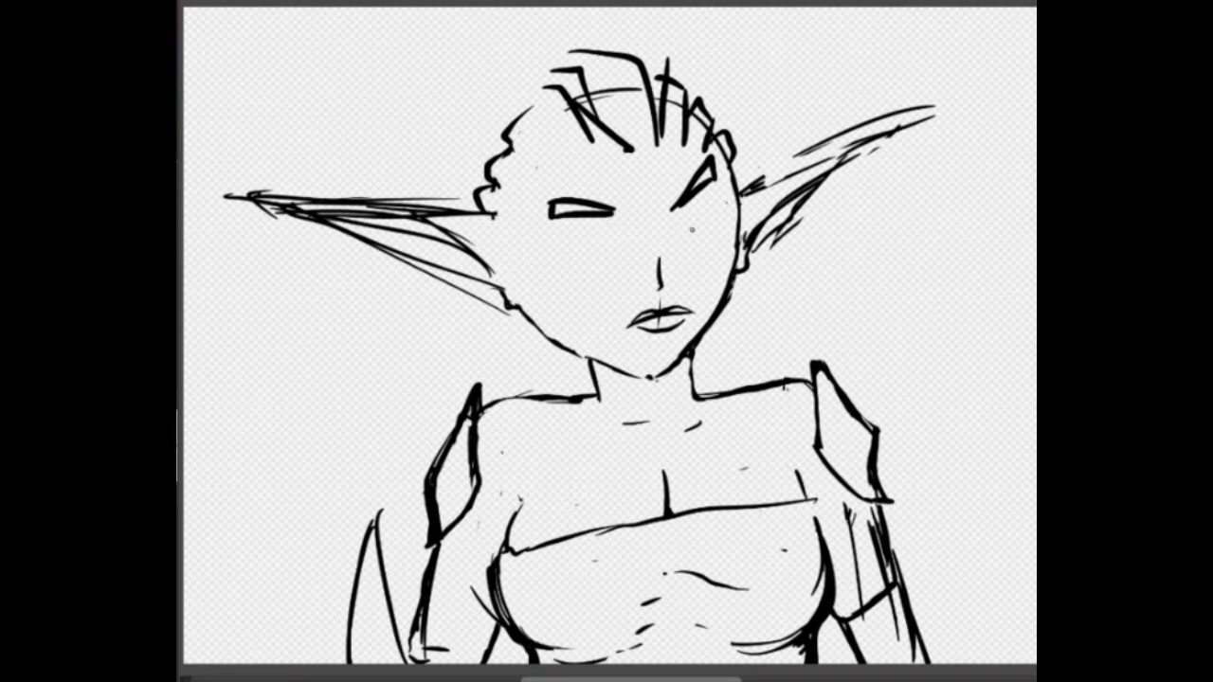
Step: Draw both eyes below the brows, then mask the right eye, rotate it clockwise, shift it toward the face's edge and deselect
mouse_move(676, 227)
left_mouse_down()
mouse_move(714, 199)
mouse_move(689, 235)
mouse_move(557, 240)
mouse_move(586, 269)
mouse_move(559, 247)
left_mouse_up()
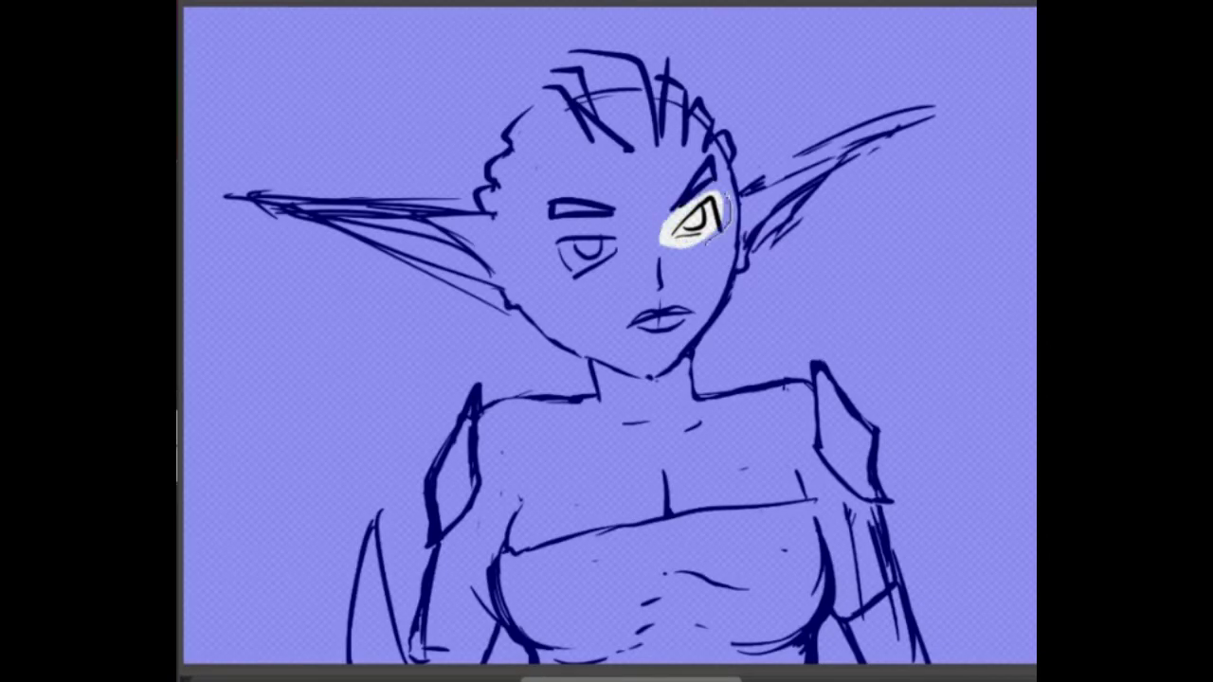
left_click_drag(688, 244, 708, 244)
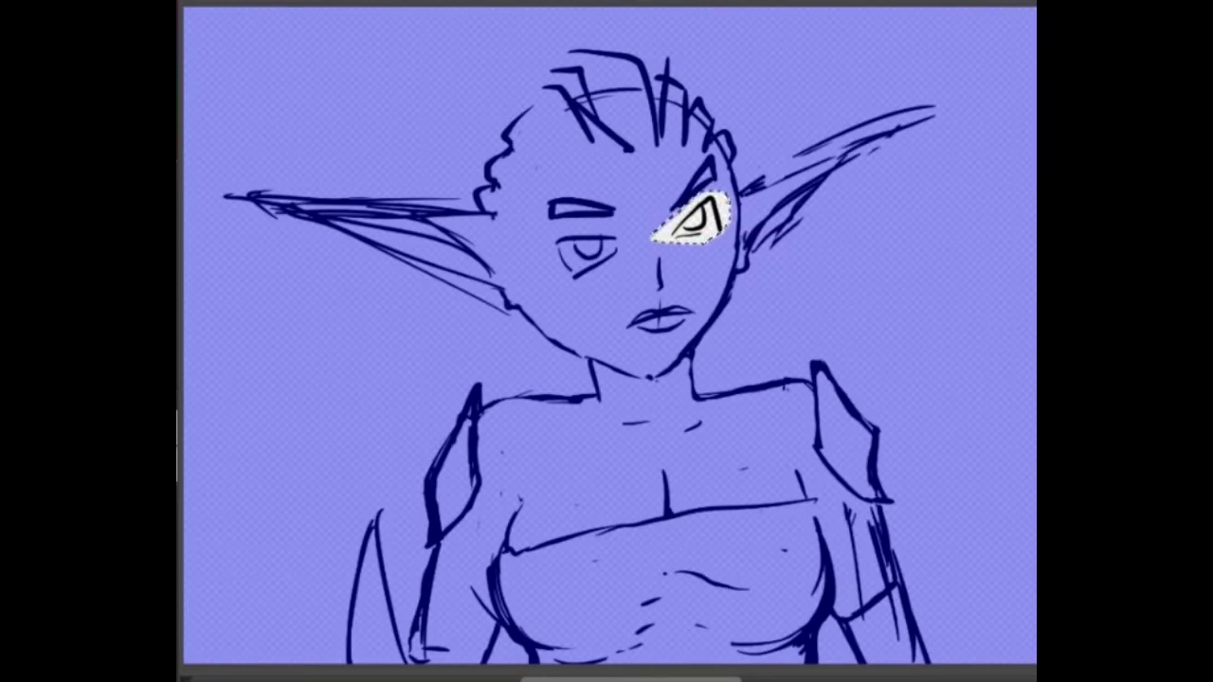
key("super+t")
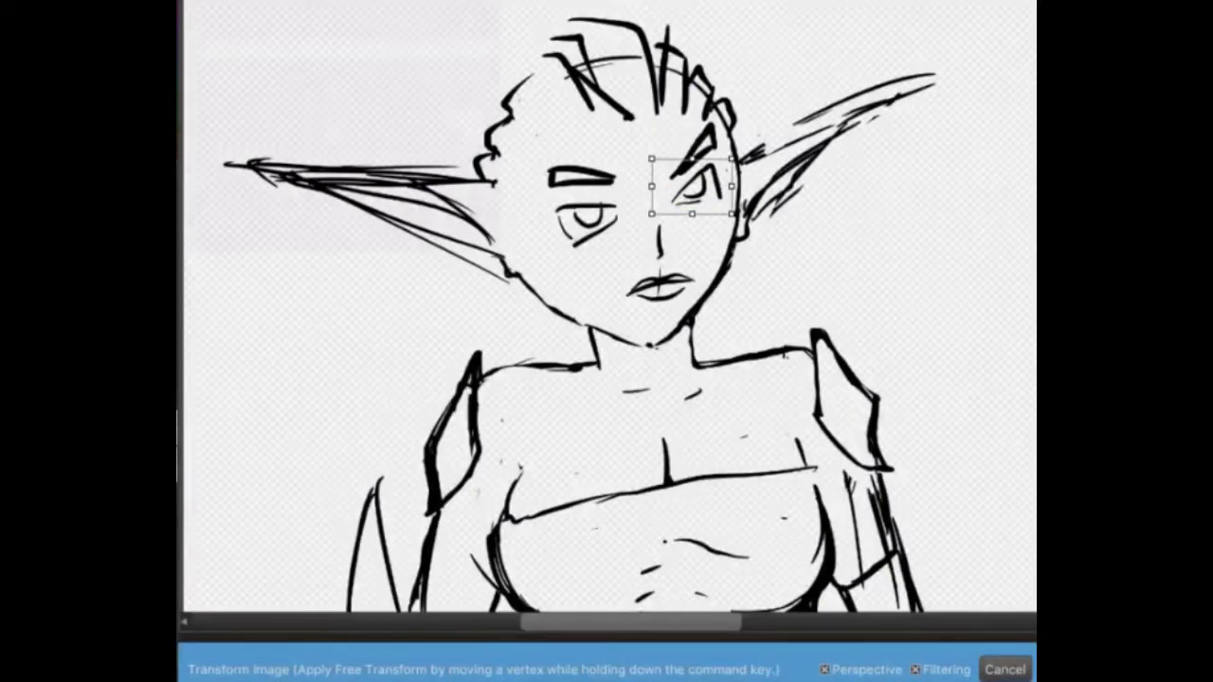
mouse_move(692, 187)
left_mouse_down()
mouse_move(693, 203)
mouse_move(695, 193)
left_mouse_up()
left_click_drag(753, 157, 757, 164)
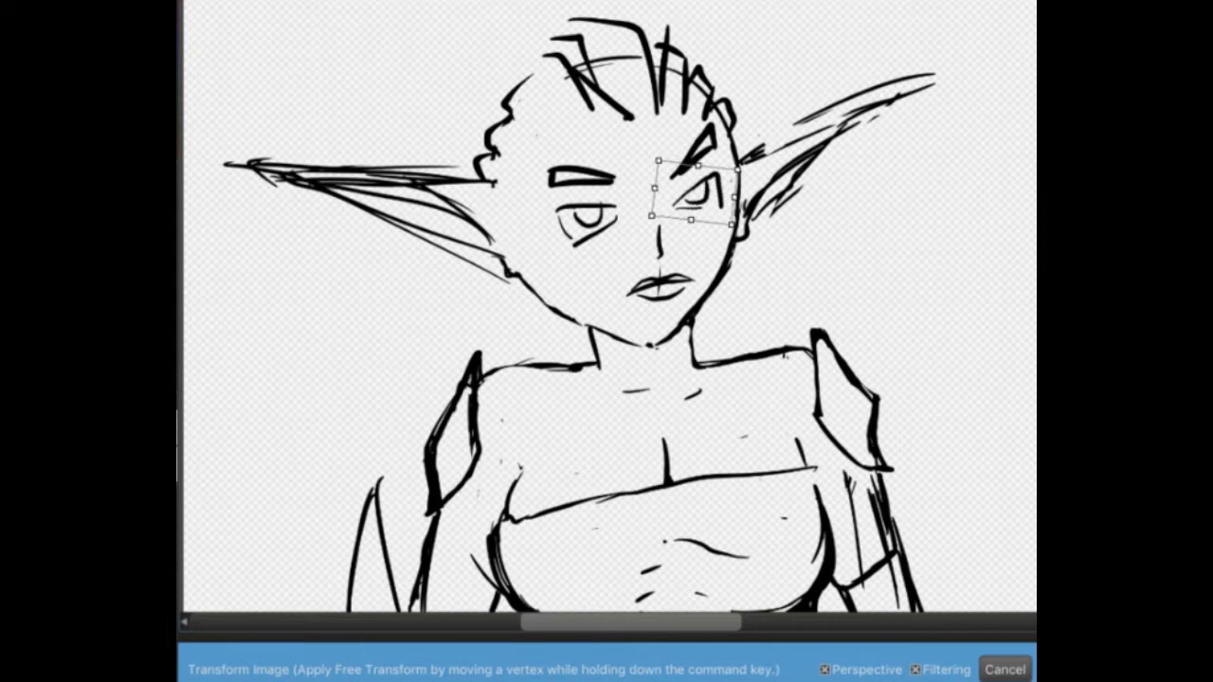
left_click_drag(694, 192, 698, 193)
left_click_drag(753, 161, 757, 168)
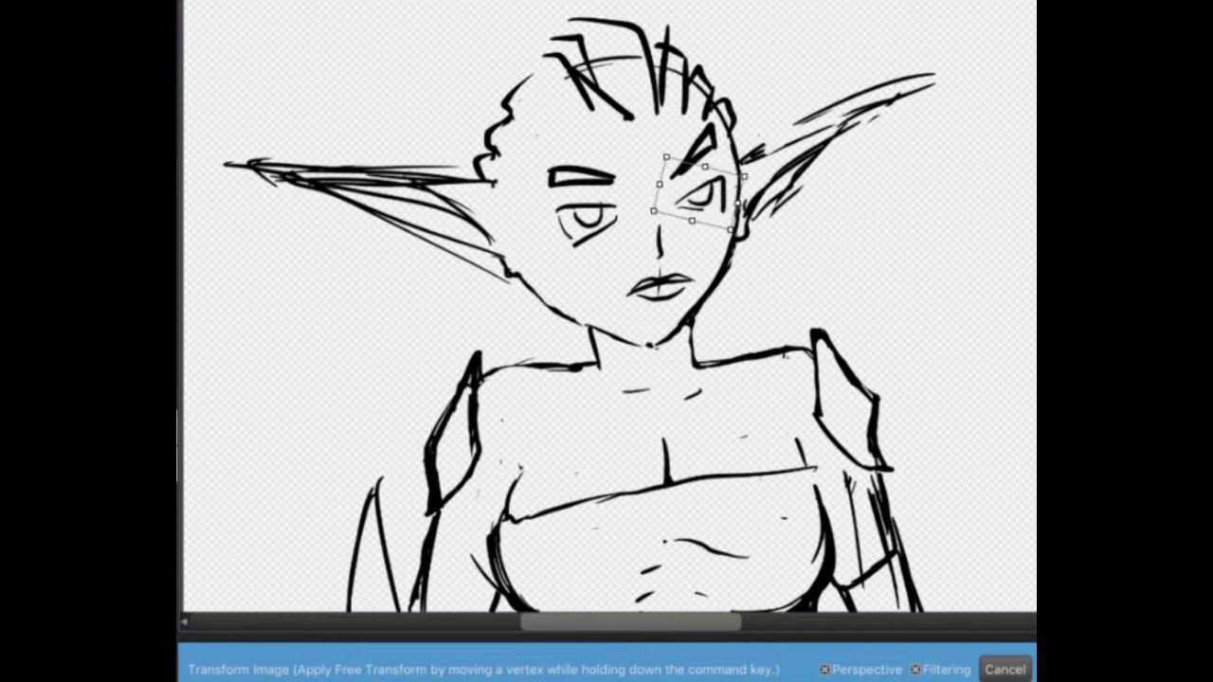
left_click_drag(698, 193, 763, 179)
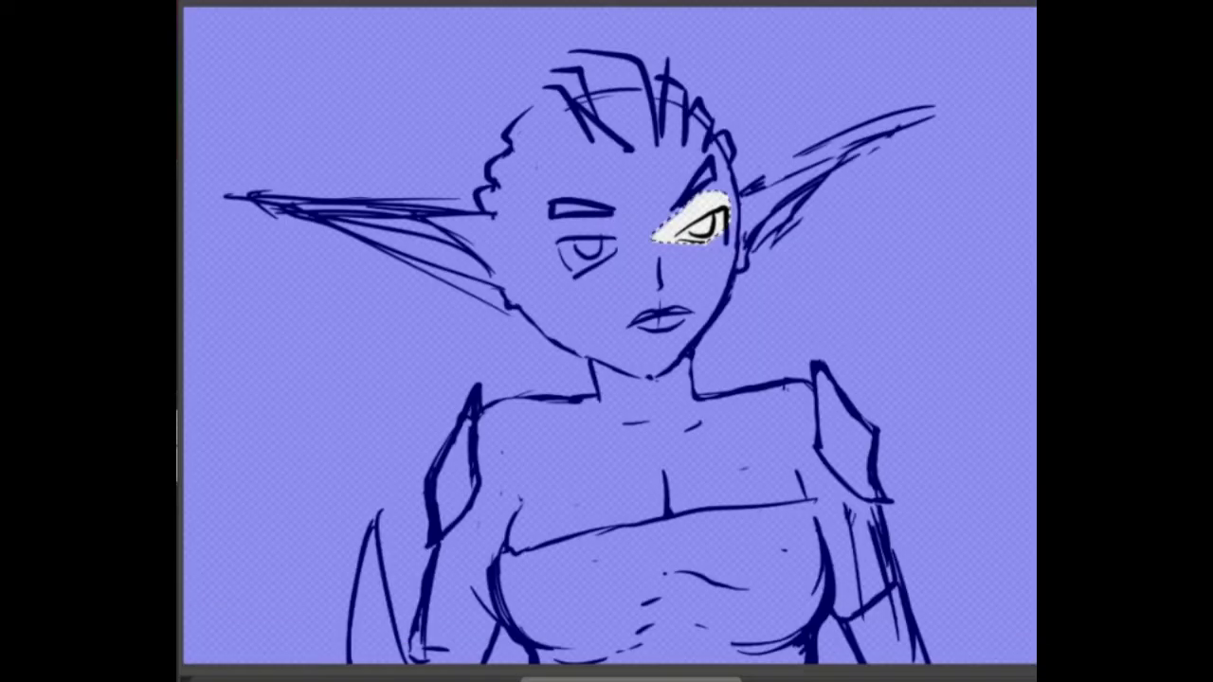
key("ctrl+d")
Step: Erase the spiky hair strokes and draw a row of rounded braid segments along the hairline with large pointed ones above the forehead
key("e")
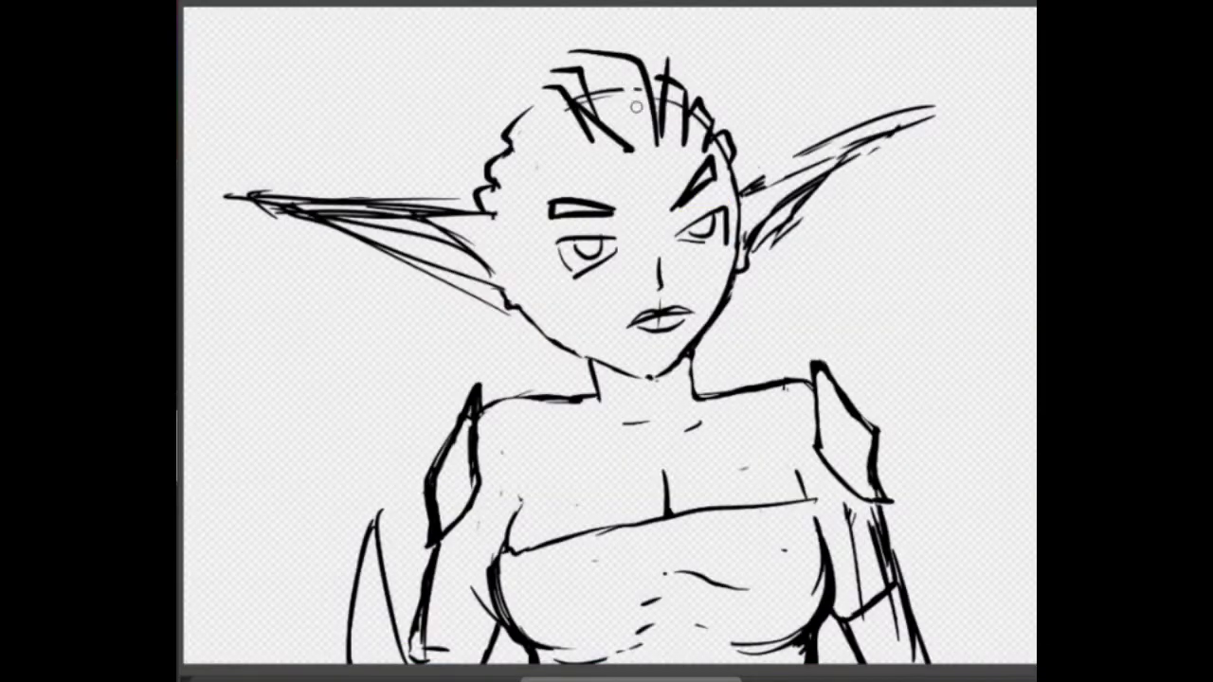
mouse_move(636, 105)
left_mouse_down()
mouse_move(722, 151)
mouse_move(667, 63)
left_mouse_up()
left_click_drag(533, 106, 504, 140)
mouse_move(582, 68)
left_mouse_down()
mouse_move(628, 59)
mouse_move(687, 106)
left_mouse_up()
left_click_drag(584, 79, 638, 141)
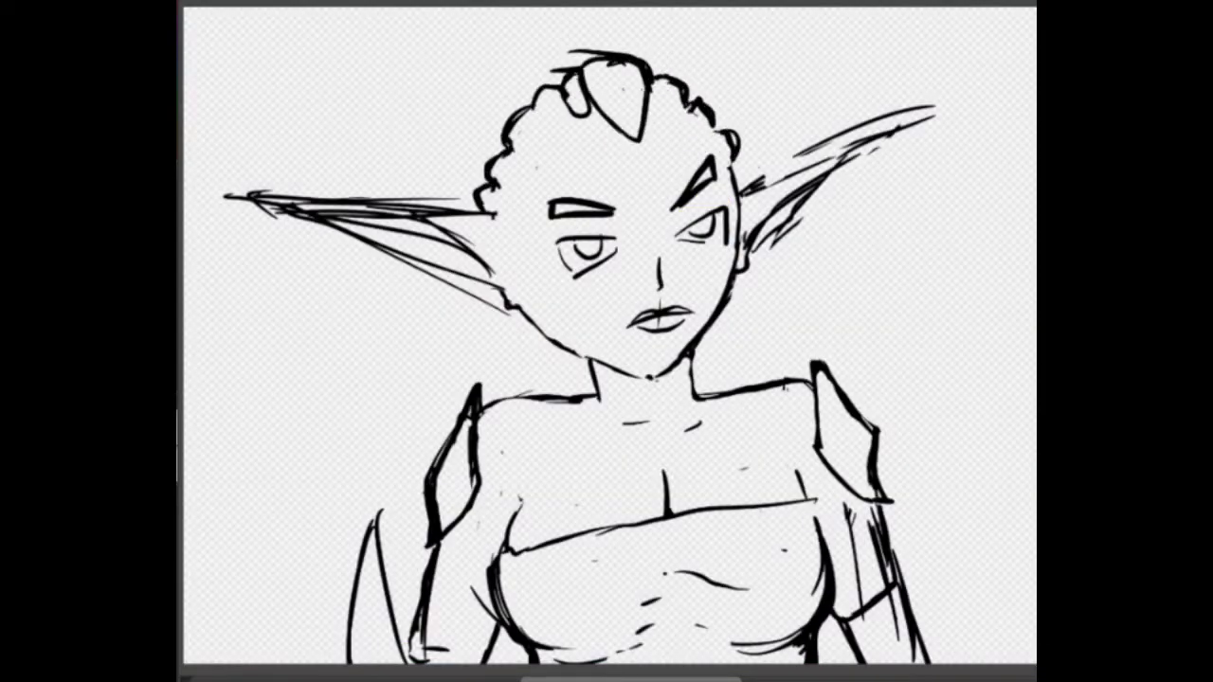
left_click_drag(513, 148, 510, 186)
left_click_drag(647, 112, 684, 106)
Step: Draw long braid strands hanging behind both sides of the neck down to the shoulders
left_click_drag(476, 290, 525, 394)
left_click_drag(742, 281, 764, 372)
left_click_drag(723, 318, 750, 382)
left_click_drag(516, 311, 546, 393)
left_click_drag(744, 278, 772, 373)
Step: Add short curved hatching lines inside the braid segments along the hairline
left_click_drag(591, 82, 642, 81)
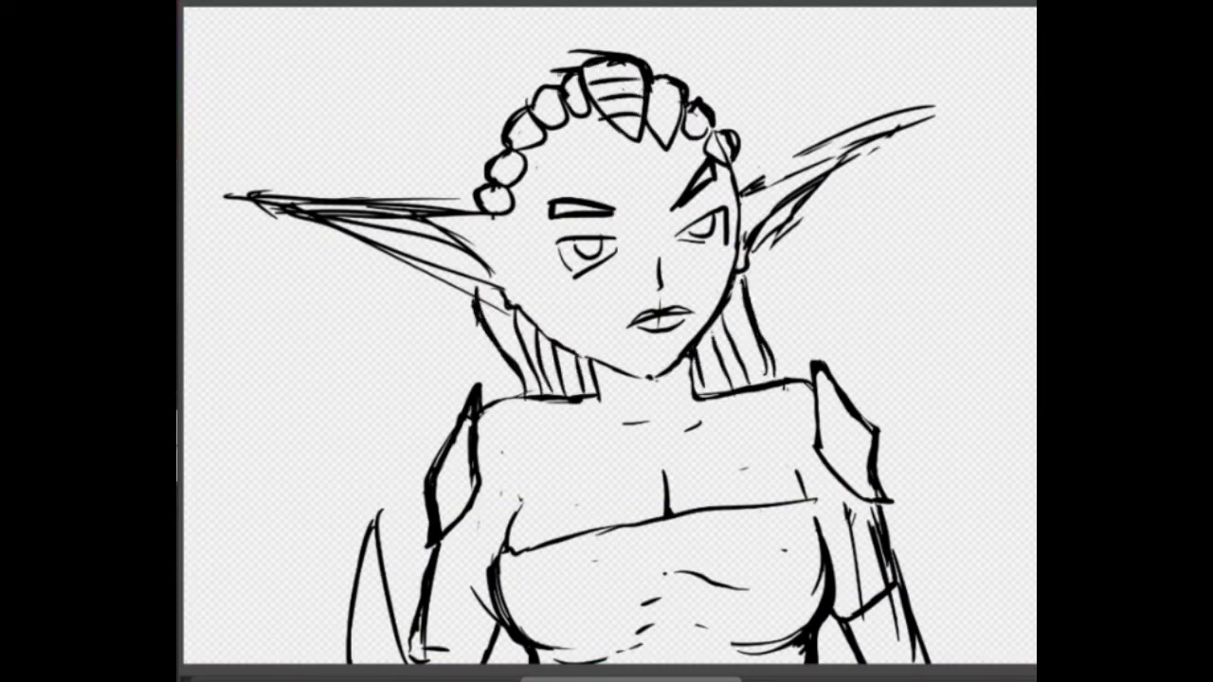
left_click_drag(531, 117, 514, 144)
left_click_drag(516, 154, 504, 182)
left_click_drag(691, 110, 705, 135)
Step: Add short crosswise hatching to the braids hanging on both sides of the neck
mouse_move(744, 362)
left_mouse_down()
mouse_move(760, 354)
mouse_move(717, 375)
left_mouse_up()
left_click_drag(707, 374, 723, 388)
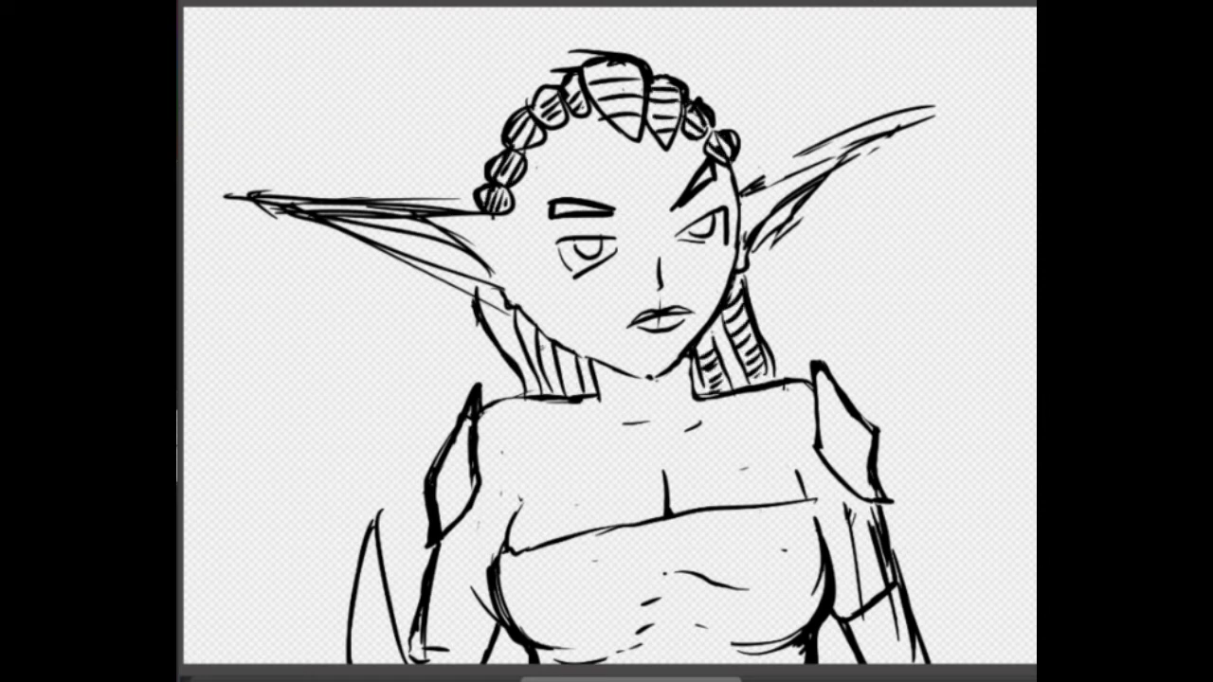
left_click_drag(510, 312, 486, 321)
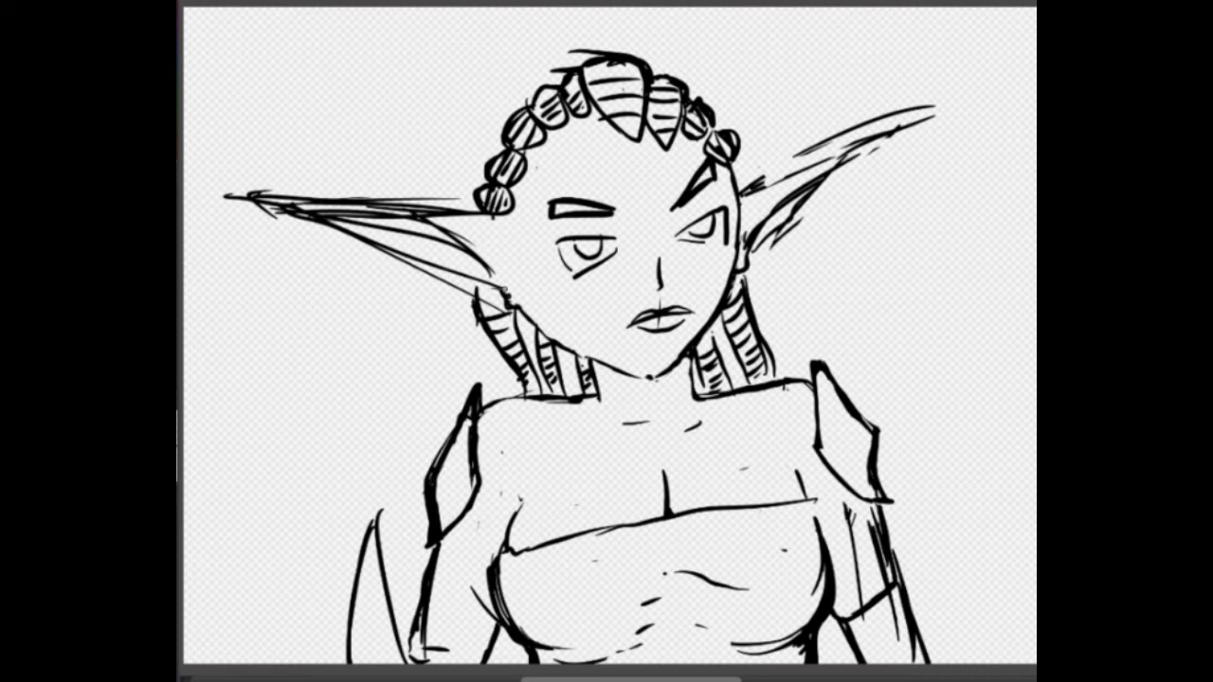
Step: Rework both ears into shorter, cleaner points, add pupils to the eyes, and thicken the left ear's lower edge
left_click_drag(506, 293, 468, 266)
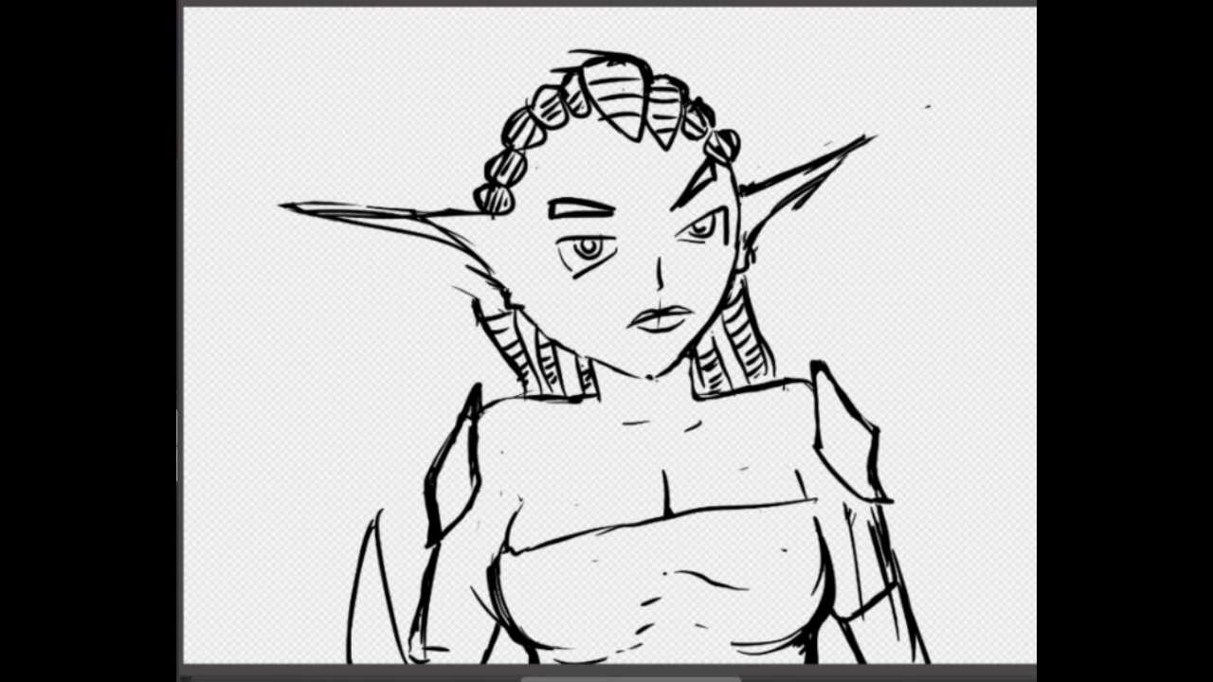
mouse_move(505, 290)
left_mouse_down()
mouse_move(449, 247)
mouse_move(317, 205)
left_mouse_up()
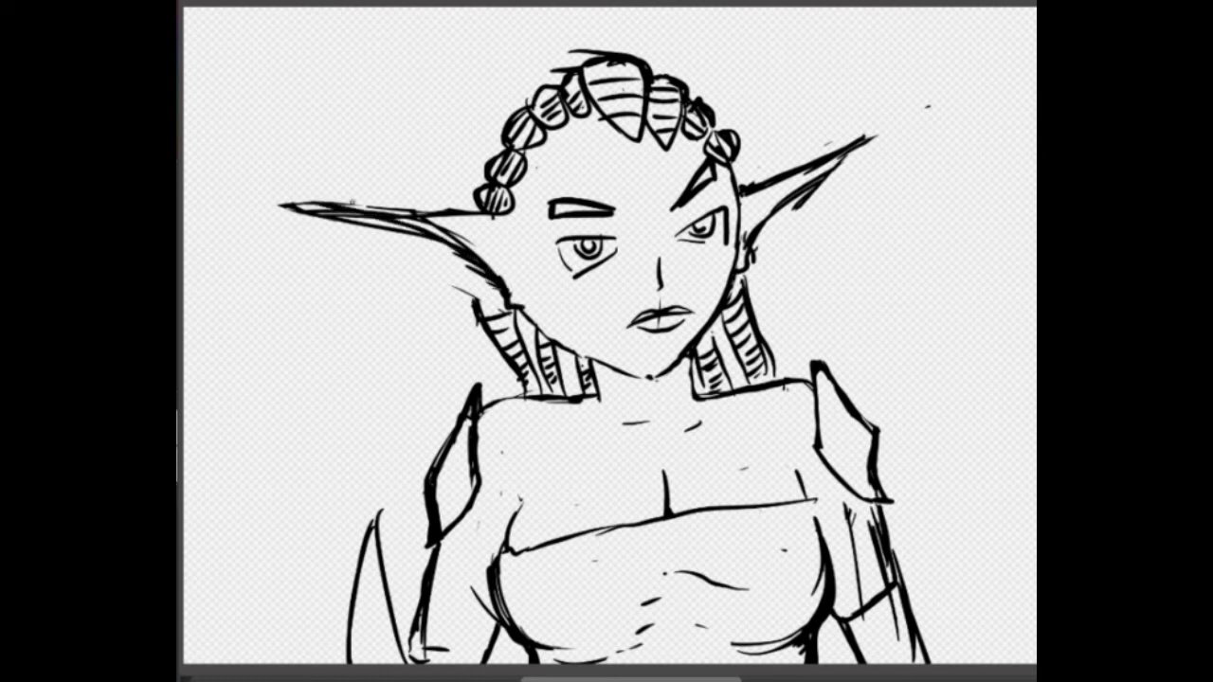